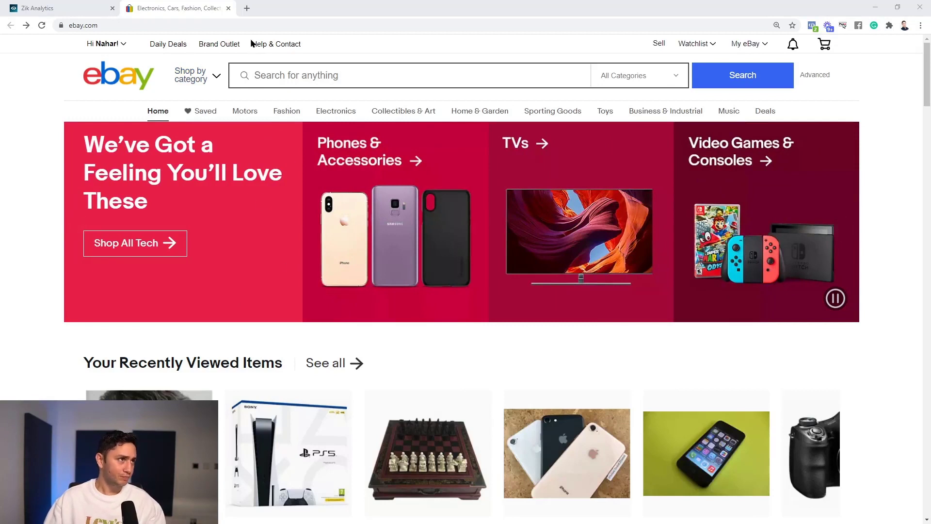
{"action": "left_click", "coordinate": [268, 76]}
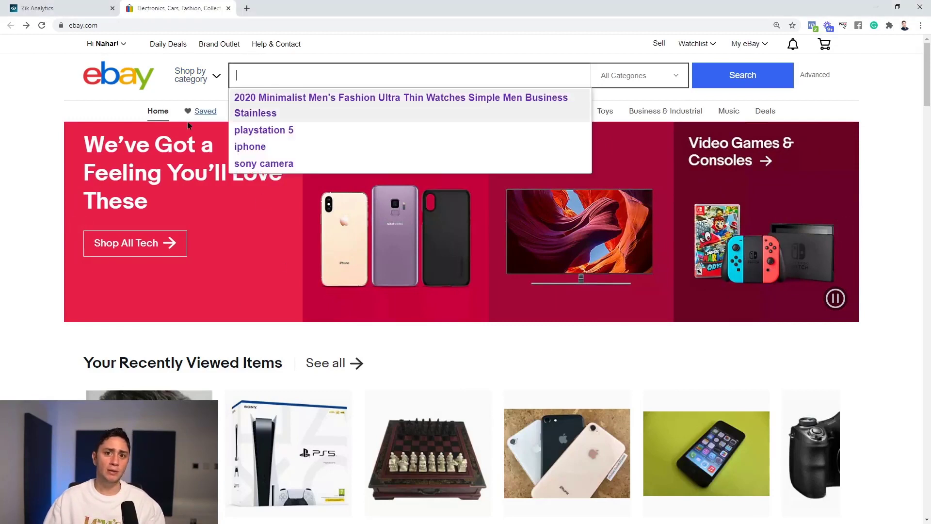
{"action": "left_click", "coordinate": [3, 271]}
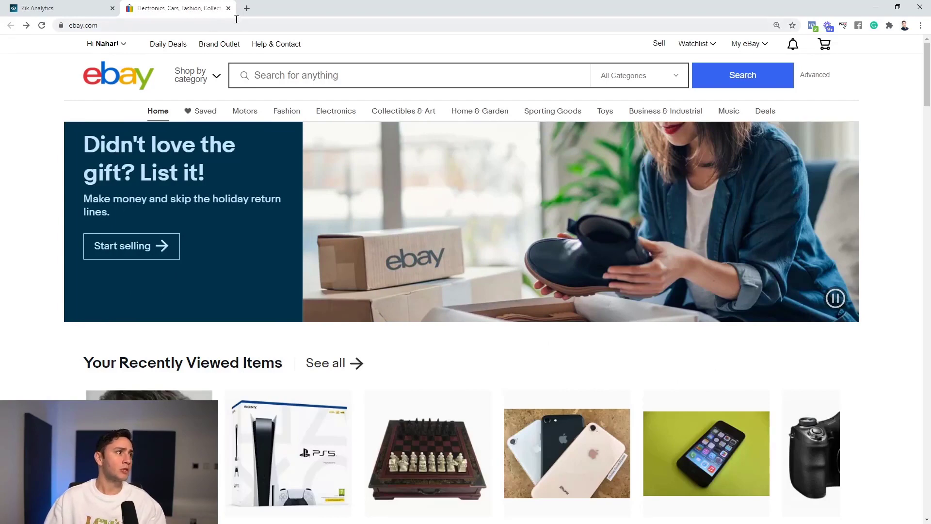
Open aliexpress.com in a new browser tab and dismiss the new-user coupon offer
{"action": "left_click", "coordinate": [247, 8]}
{"action": "type", "text": "ALIexpress.com"}
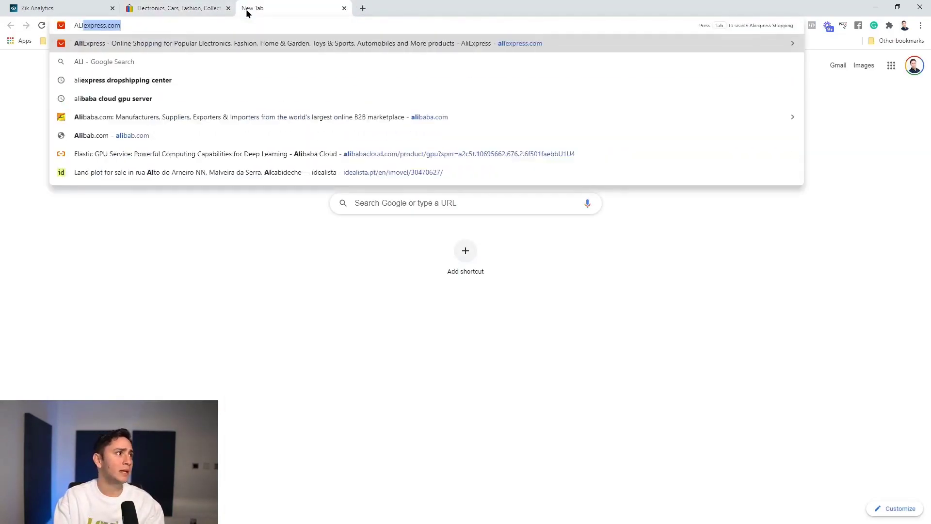
{"action": "key", "text": "Return"}
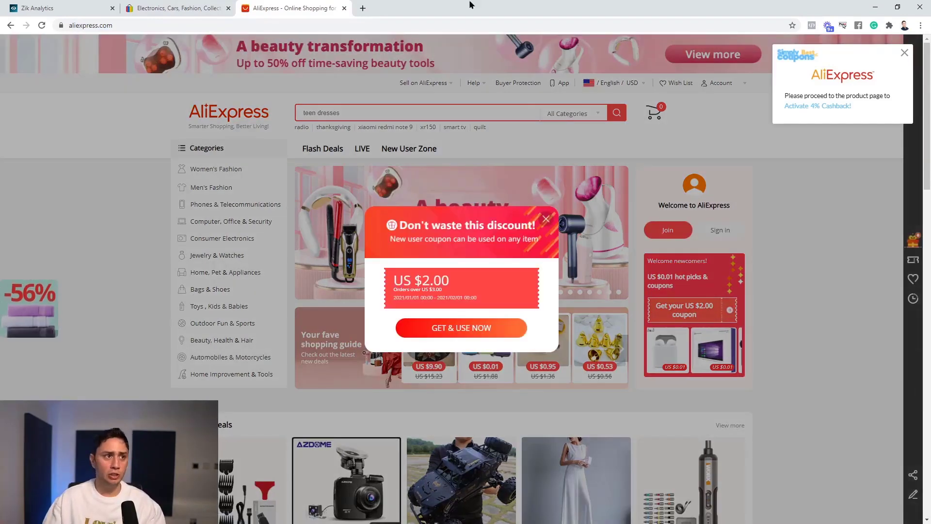
{"action": "left_click", "coordinate": [546, 219]}
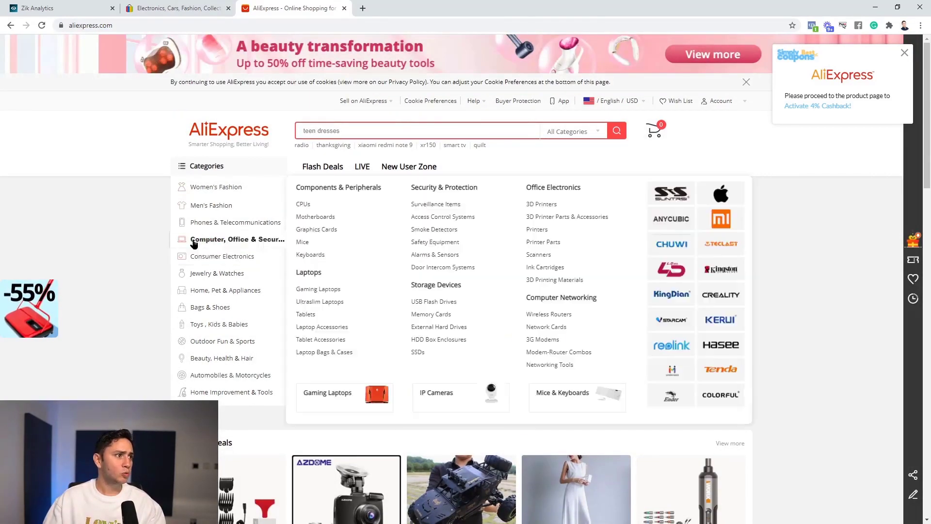
Browse to the Watches category within Jewelry & Watches and sort the products by Orders
{"action": "mouse_move", "coordinate": [231, 280]}
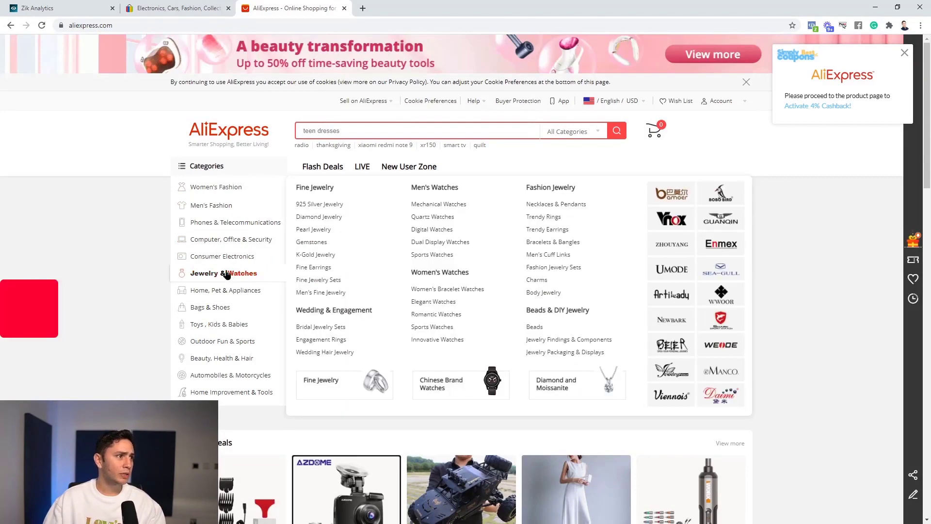
{"action": "left_click", "coordinate": [259, 272]}
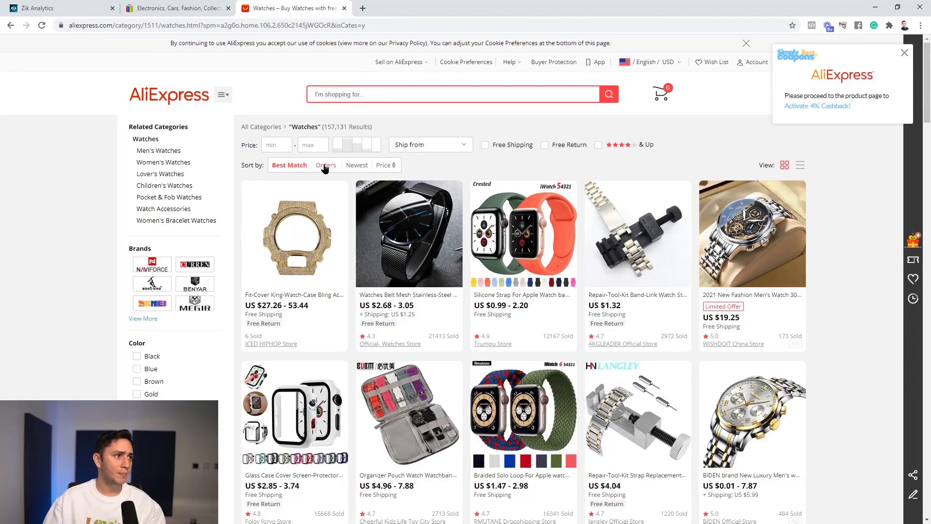
{"action": "left_click", "coordinate": [326, 165]}
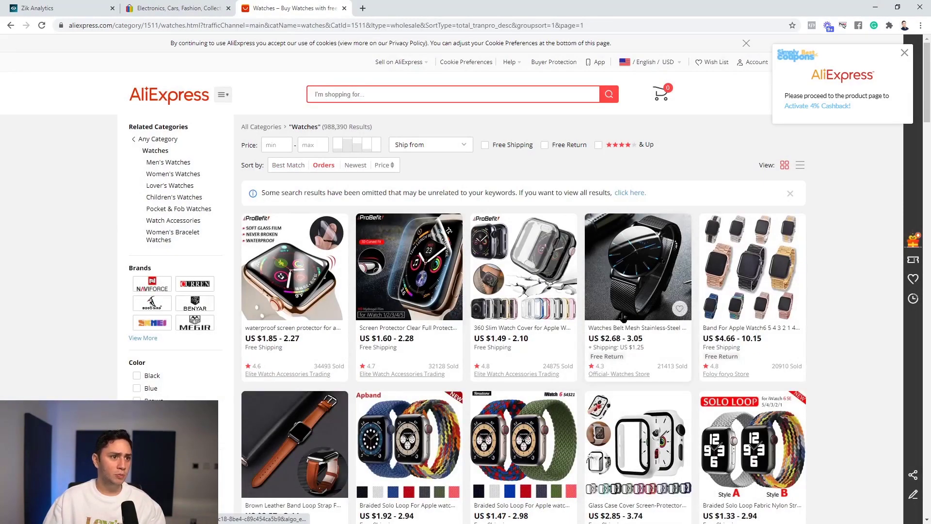
Open the mesh stainless-steel belt watch and copy its title from "2020 Minimalist Men's Fashion" through "Business Stainless"
{"action": "left_click", "coordinate": [630, 328]}
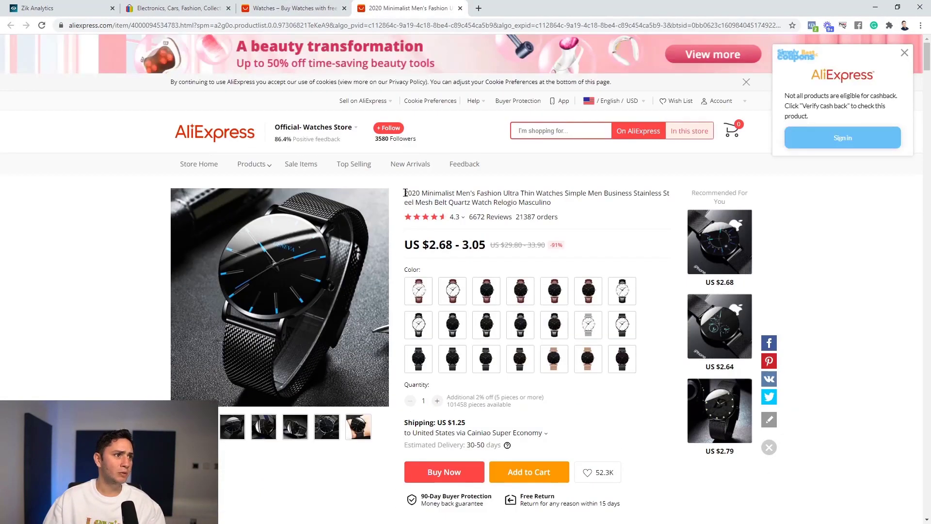
{"action": "left_click_drag", "start_coordinate": [404, 193], "coordinate": [663, 193]}
{"action": "right_click", "coordinate": [645, 193]}
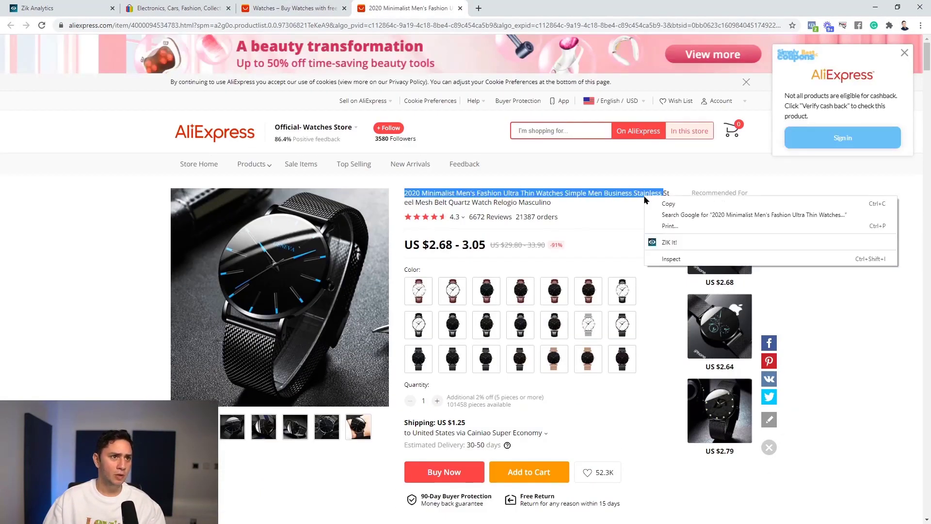
{"action": "left_click", "coordinate": [652, 203]}
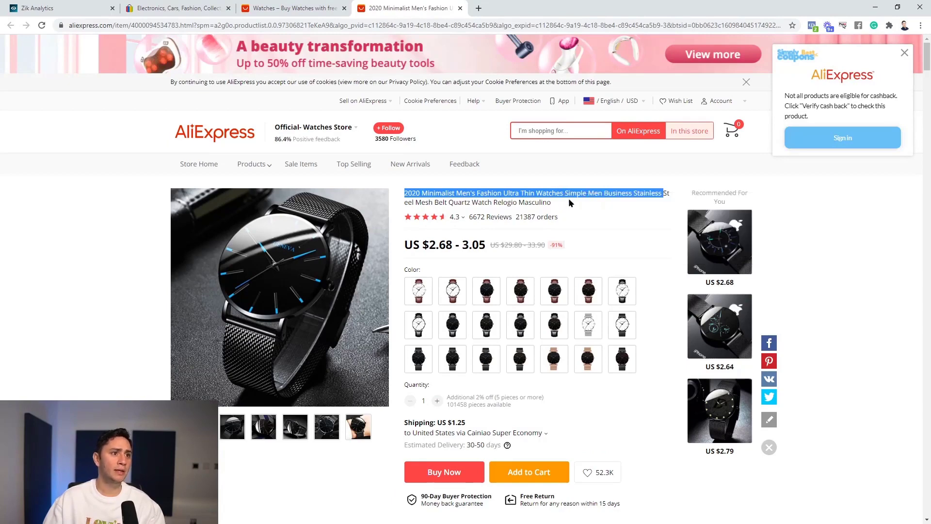
Switch to eBay and search for the copied title "2020 Minimalist Men's Fashion Ultra Thin Watches Simple Men Business Stainless"
{"action": "left_click", "coordinate": [175, 8]}
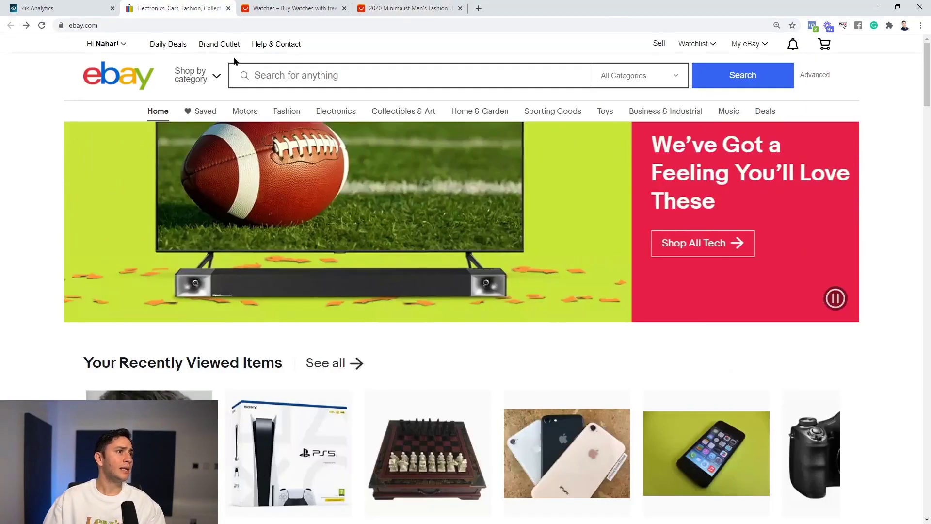
{"action": "left_click", "coordinate": [310, 70]}
{"action": "right_click", "coordinate": [311, 75]}
{"action": "left_click", "coordinate": [353, 148]}
{"action": "key", "text": "Return"}
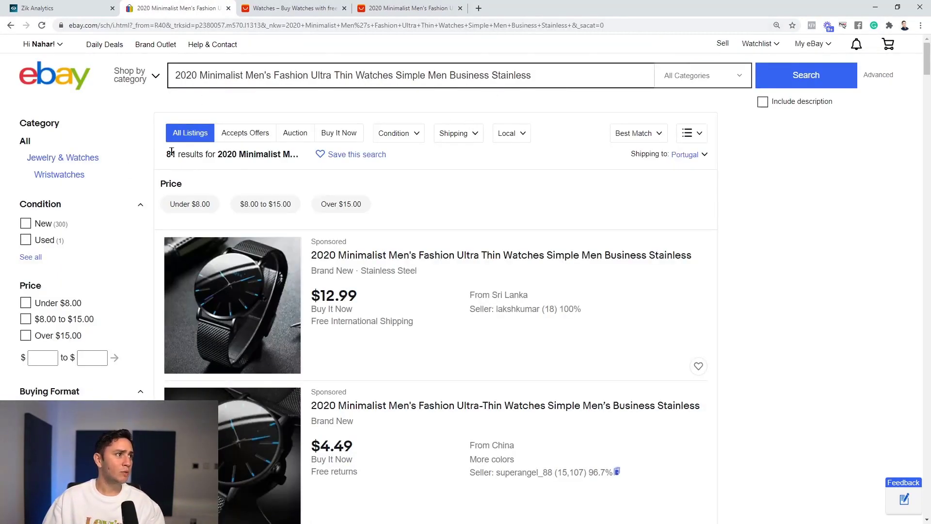
Compare the eBay watch results with the AliExpress product, examining the listings' photos, titles, prices and sellers
{"action": "scroll", "coordinate": [366, 237], "scroll_direction": "down", "scroll_amount": 1}
{"action": "scroll", "coordinate": [363, 232], "scroll_direction": "down", "scroll_amount": 1}
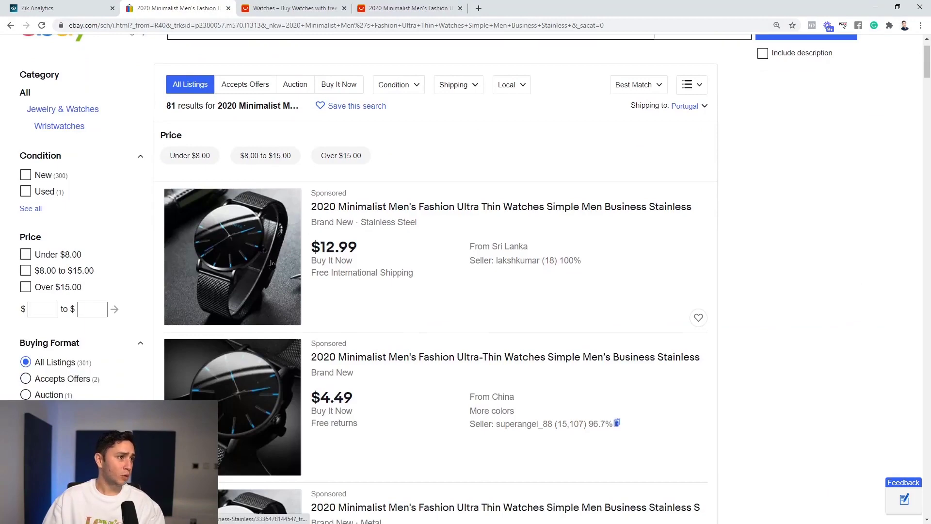
{"action": "left_click", "coordinate": [383, 8]}
{"action": "left_click", "coordinate": [184, 8]}
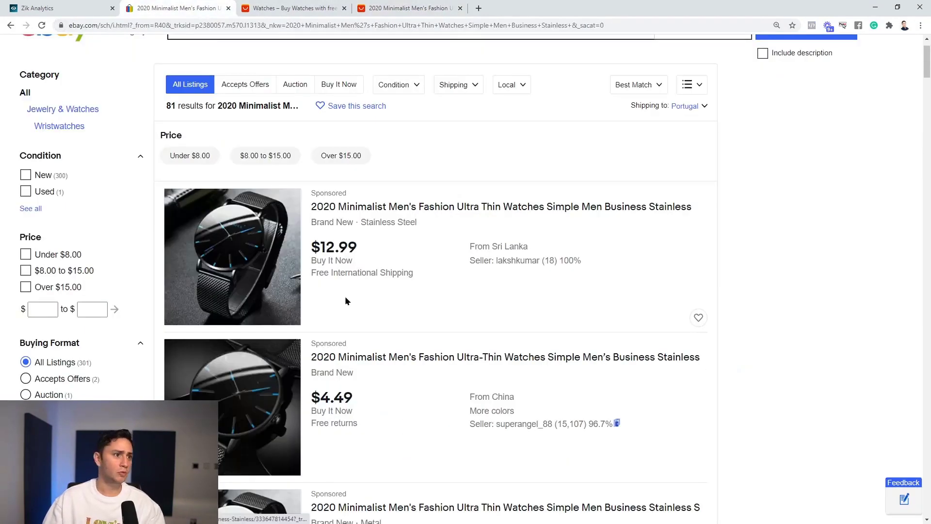
{"action": "scroll", "coordinate": [531, 244], "scroll_direction": "down", "scroll_amount": 2}
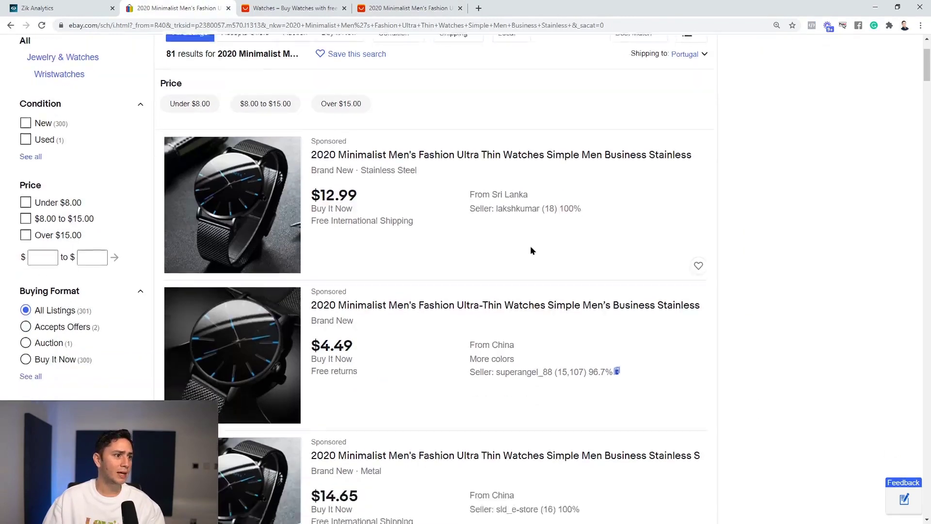
{"action": "scroll", "coordinate": [533, 341], "scroll_direction": "down", "scroll_amount": 11}
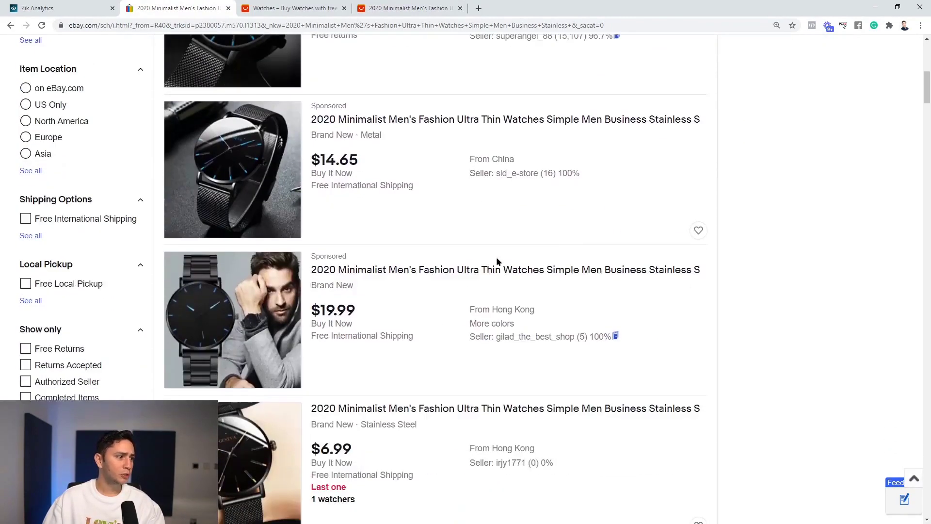
{"action": "scroll", "coordinate": [517, 350], "scroll_direction": "down", "scroll_amount": 14}
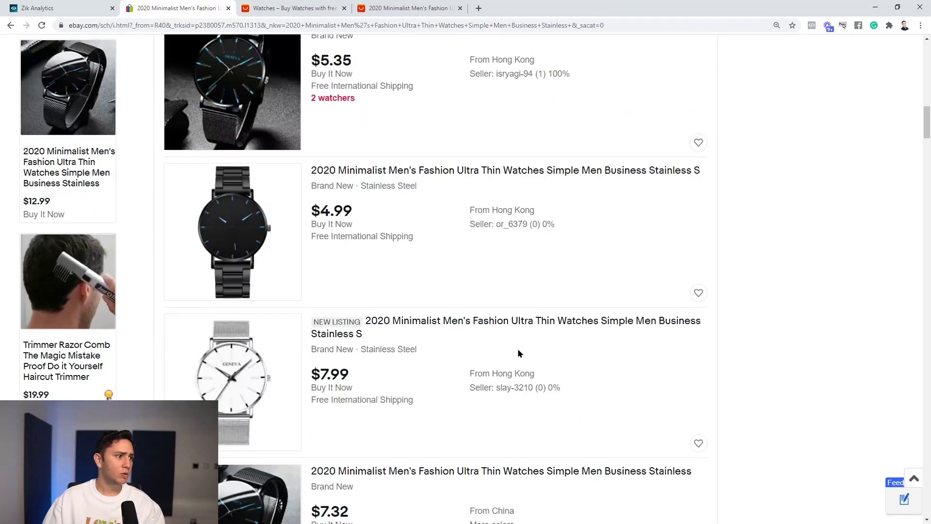
{"action": "scroll", "coordinate": [516, 346], "scroll_direction": "down", "scroll_amount": 6}
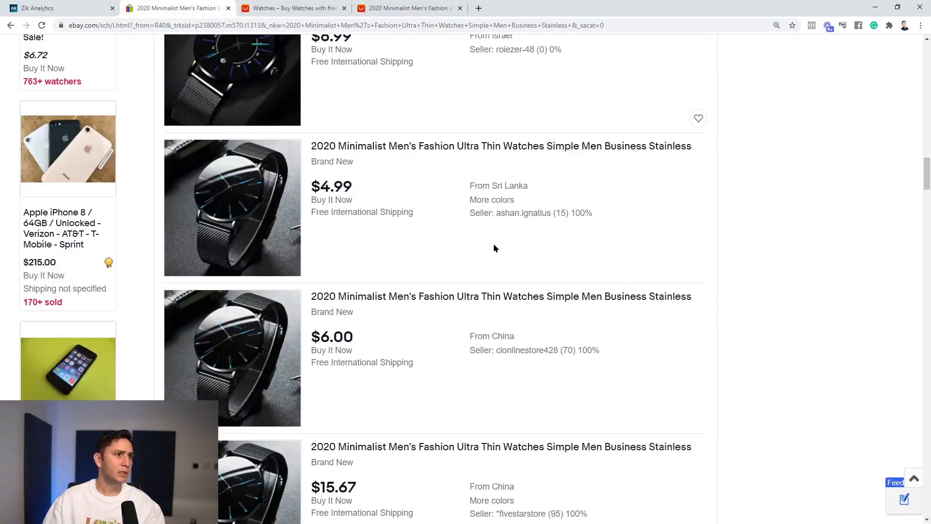
{"action": "scroll", "coordinate": [494, 243], "scroll_direction": "up", "scroll_amount": 1}
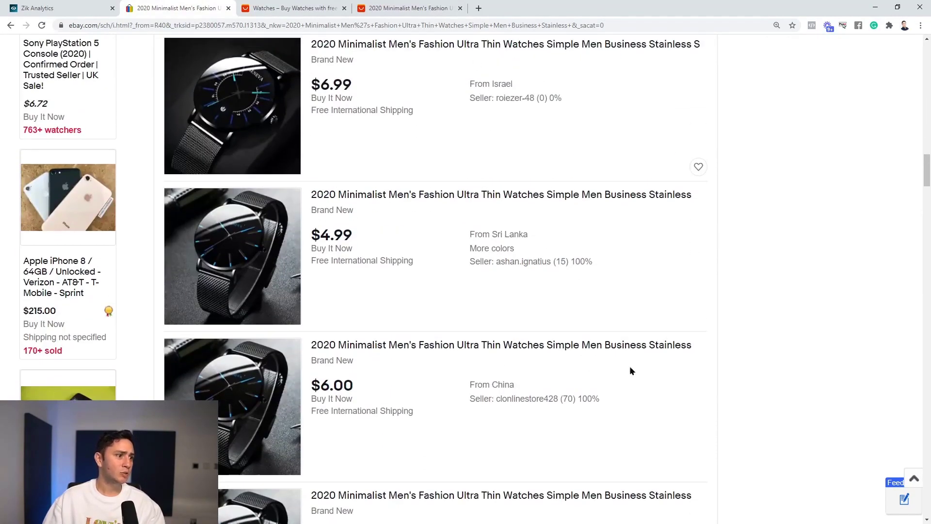
{"action": "scroll", "coordinate": [627, 196], "scroll_direction": "up", "scroll_amount": 20}
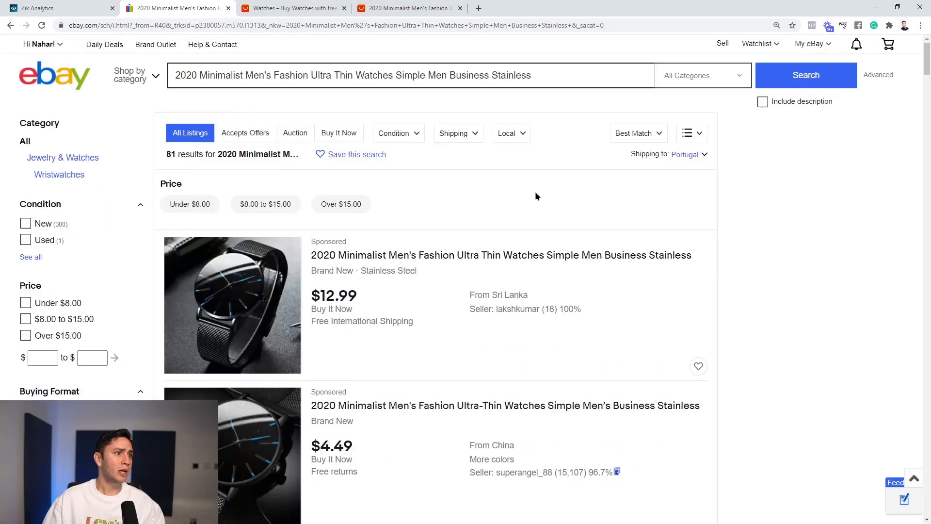
Open the first sponsored watch listing at $12.99, view its seller's profile, and open all of the seller's items for sale
{"action": "left_click", "coordinate": [453, 260]}
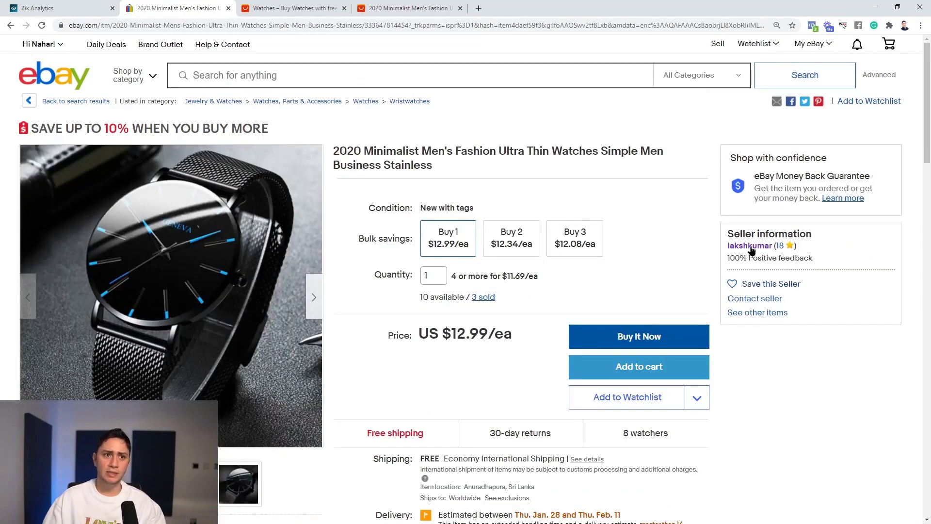
{"action": "left_click", "coordinate": [752, 250]}
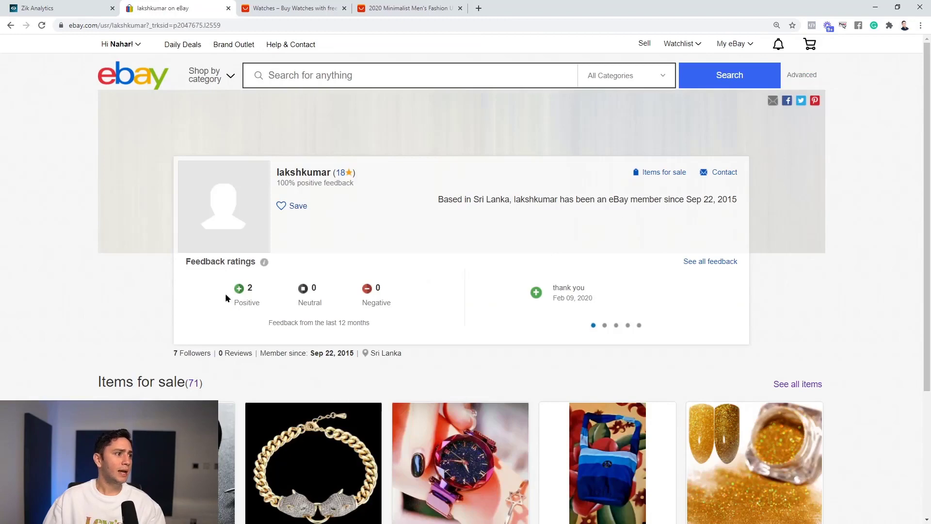
{"action": "left_click", "coordinate": [194, 383]}
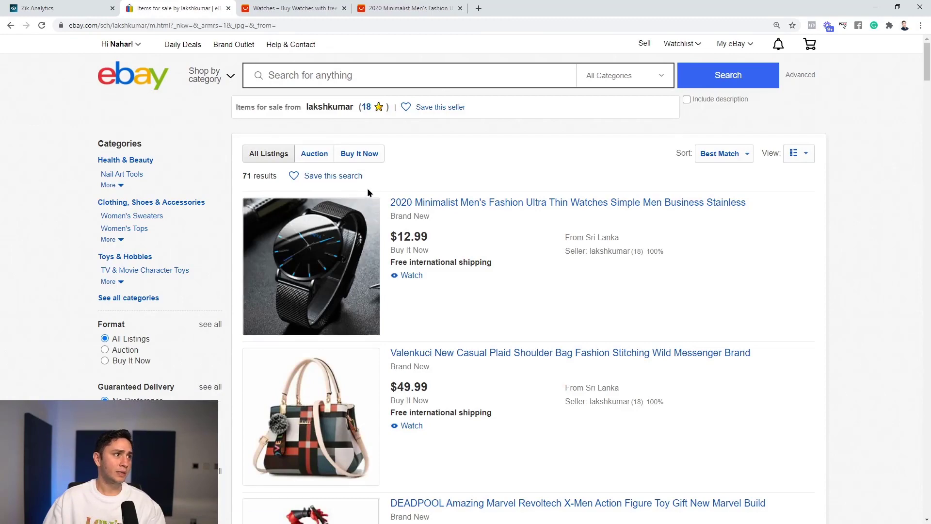
Filter the seller's items to show only completed listings
{"action": "left_click_drag", "start_coordinate": [242, 176], "coordinate": [278, 177]}
{"action": "scroll", "coordinate": [368, 184], "scroll_direction": "down", "scroll_amount": 2}
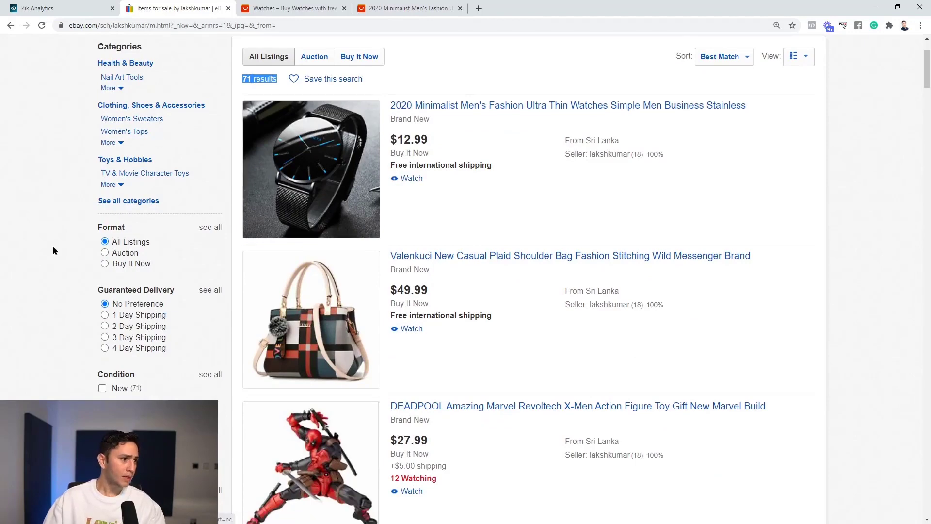
{"action": "scroll", "coordinate": [43, 214], "scroll_direction": "down", "scroll_amount": 10}
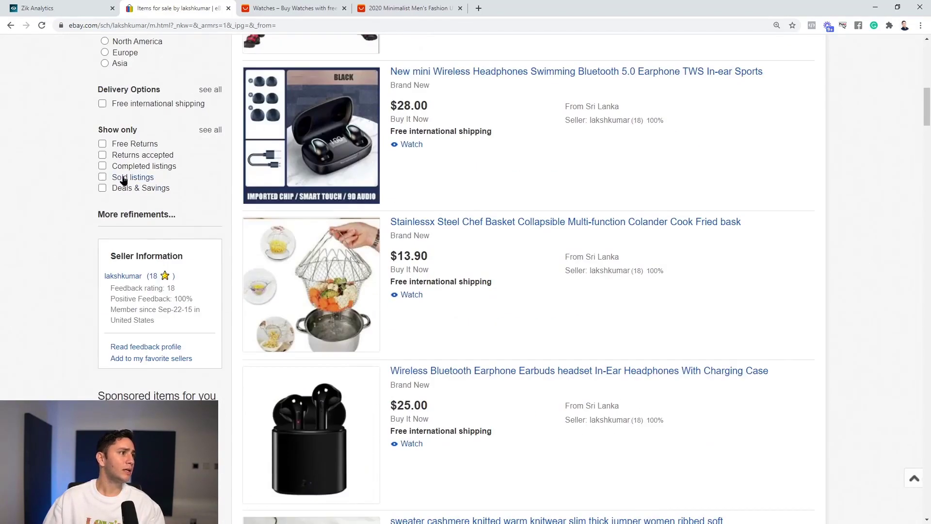
{"action": "left_click", "coordinate": [108, 166]}
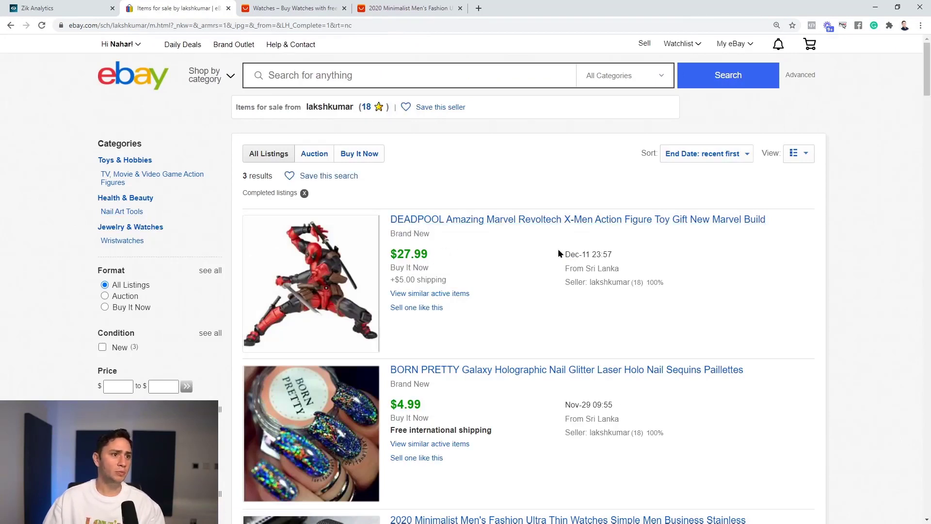
Review the seller's completed listings and open the purchase history of the DEADPOOL action figure
{"action": "scroll", "coordinate": [586, 255], "scroll_direction": "down", "scroll_amount": 2}
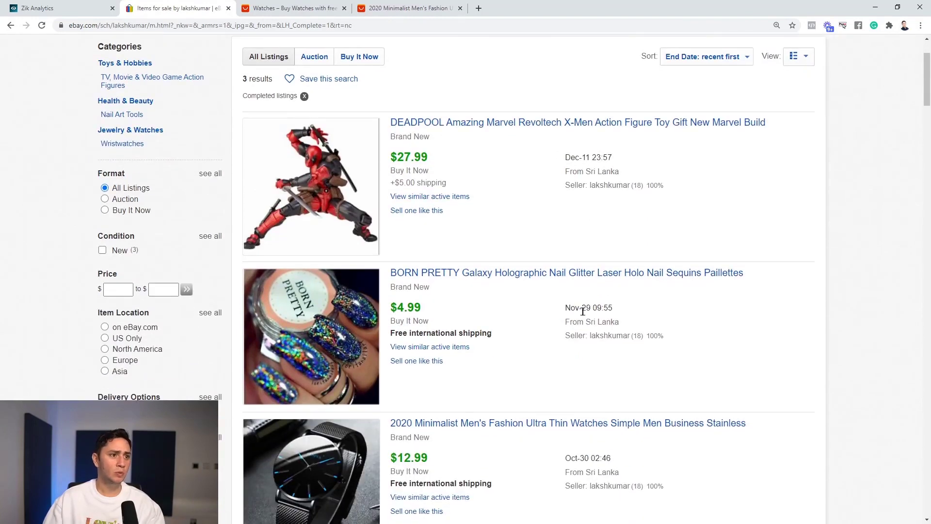
{"action": "scroll", "coordinate": [595, 313], "scroll_direction": "down", "scroll_amount": 3}
{"action": "scroll", "coordinate": [584, 325], "scroll_direction": "up", "scroll_amount": 3}
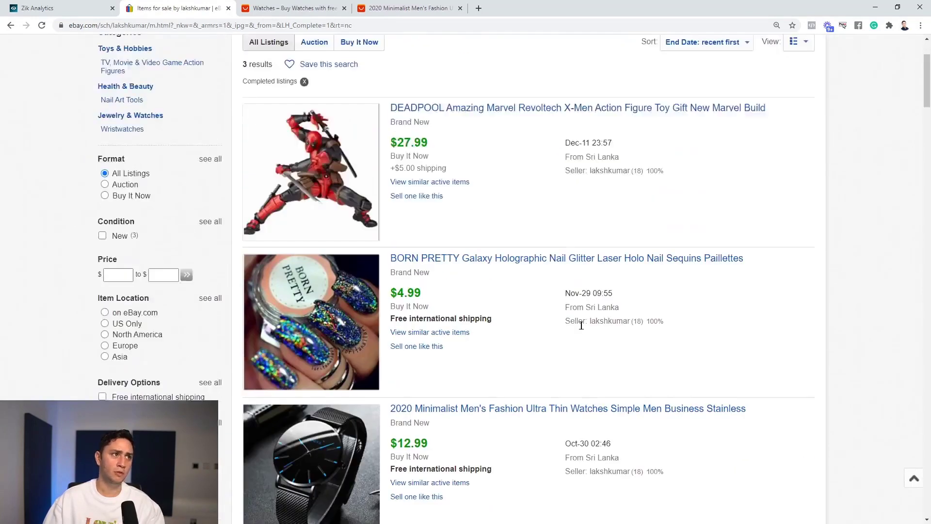
{"action": "scroll", "coordinate": [581, 326], "scroll_direction": "up", "scroll_amount": 3}
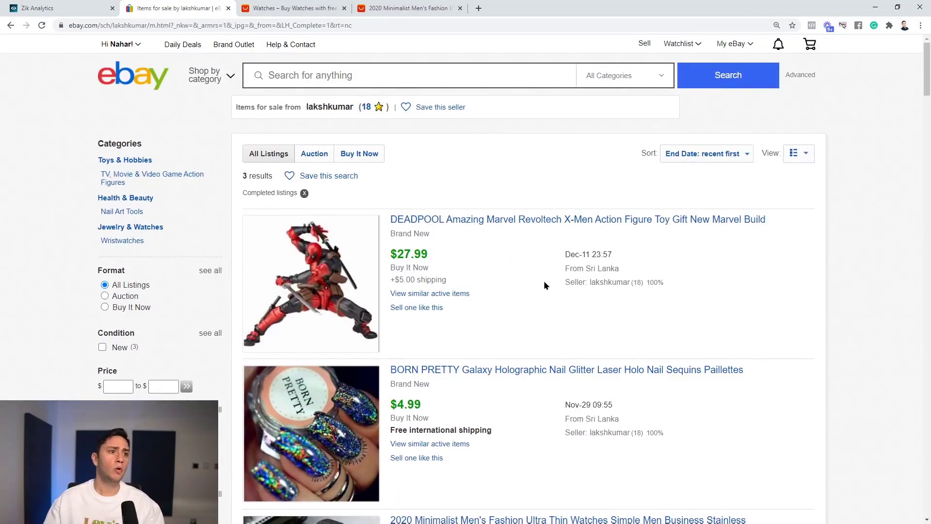
{"action": "left_click", "coordinate": [454, 221]}
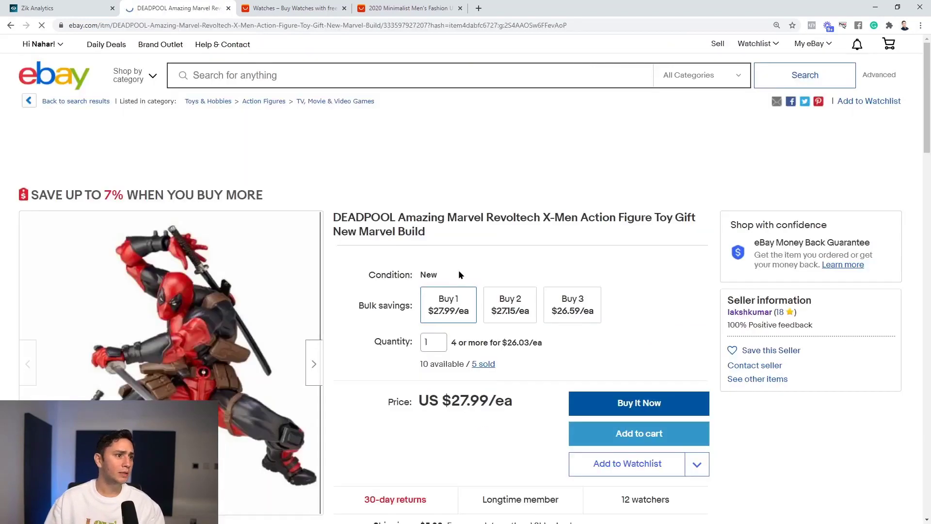
{"action": "scroll", "coordinate": [460, 274], "scroll_direction": "down", "scroll_amount": 3}
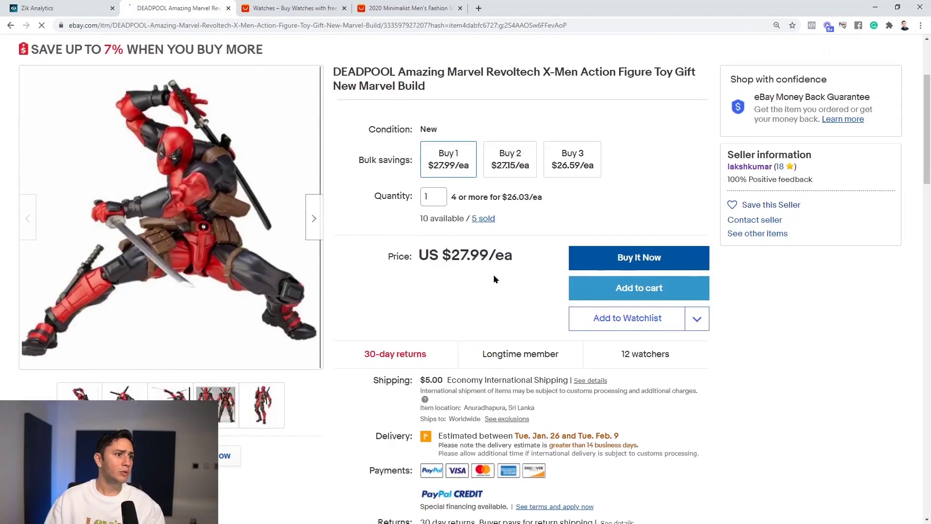
{"action": "left_click", "coordinate": [475, 220]}
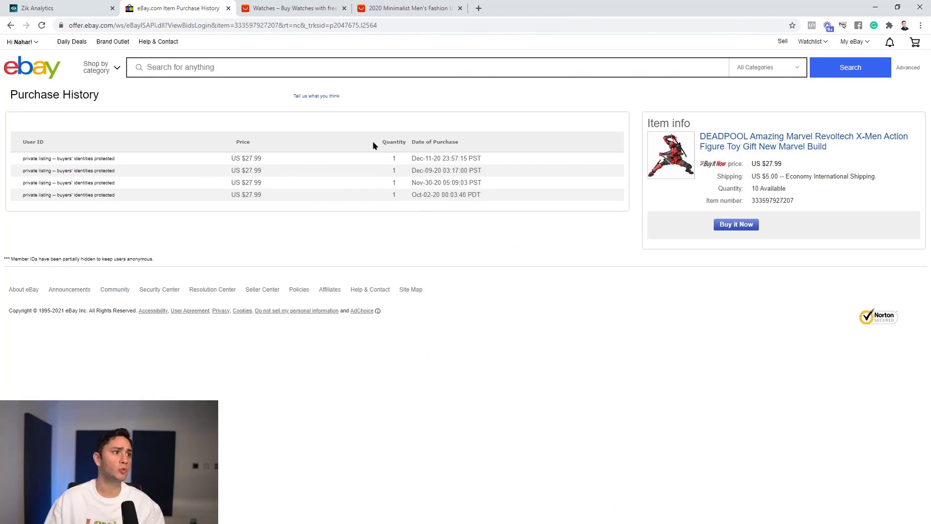
Return to the DEADPOOL listing and switch to the Zik Analytics competitor research page
{"action": "key", "text": "alt+Left"}
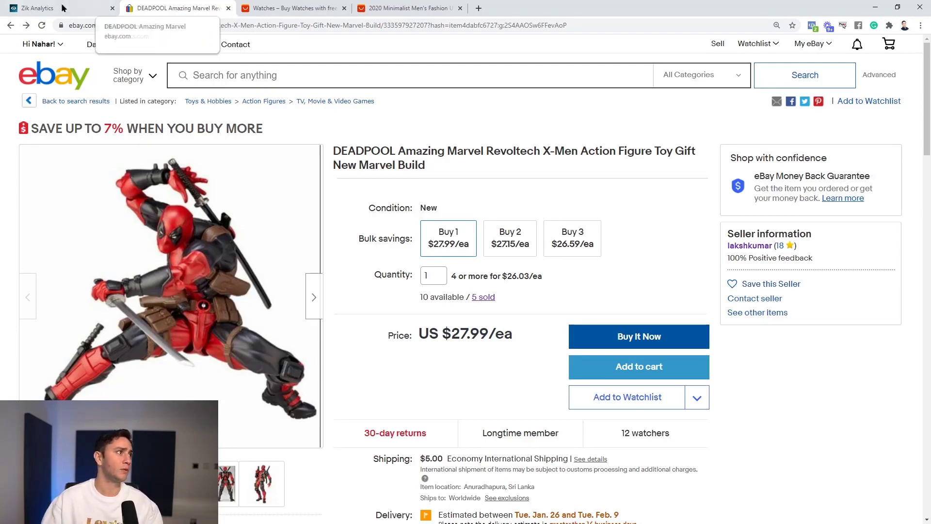
{"action": "left_click", "coordinate": [44, 8]}
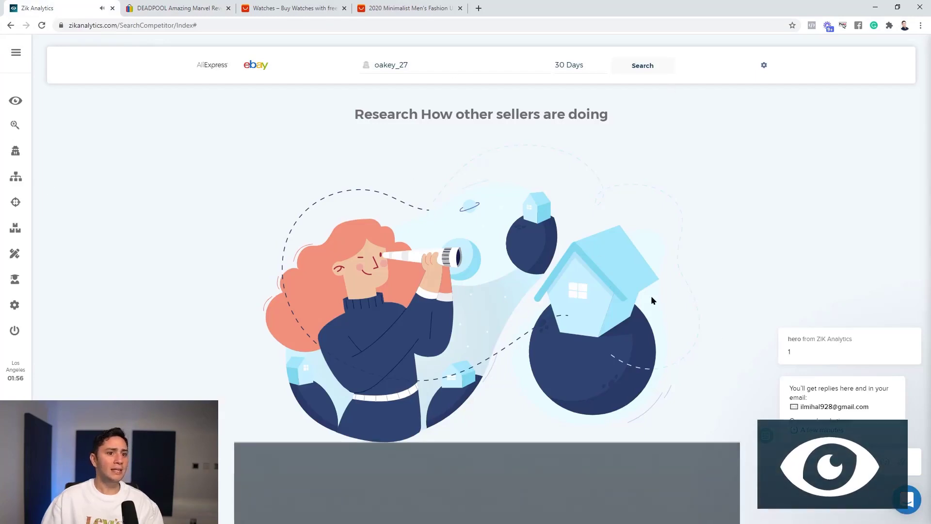
Run the competitor research for the eBay seller already entered, covering 30 days
{"action": "mouse_move", "coordinate": [912, 316]}
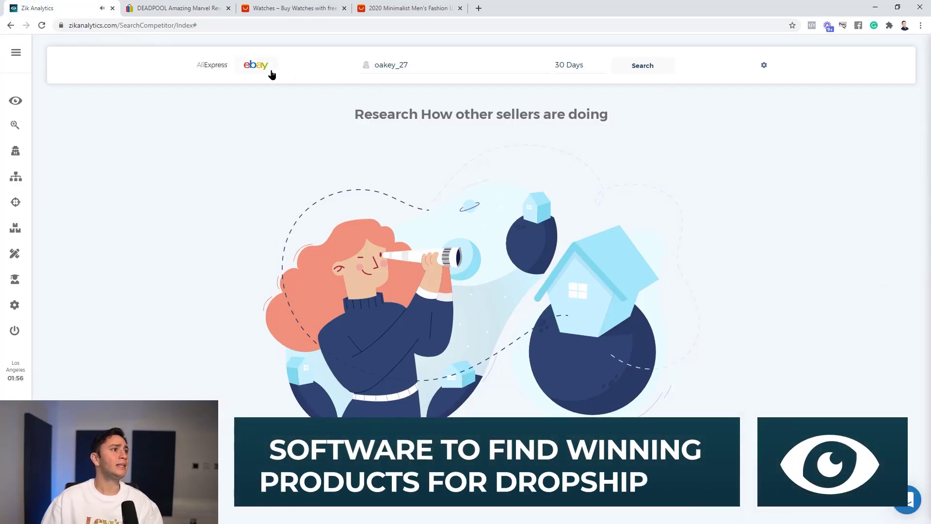
{"action": "left_click_drag", "start_coordinate": [433, 66], "coordinate": [380, 69]}
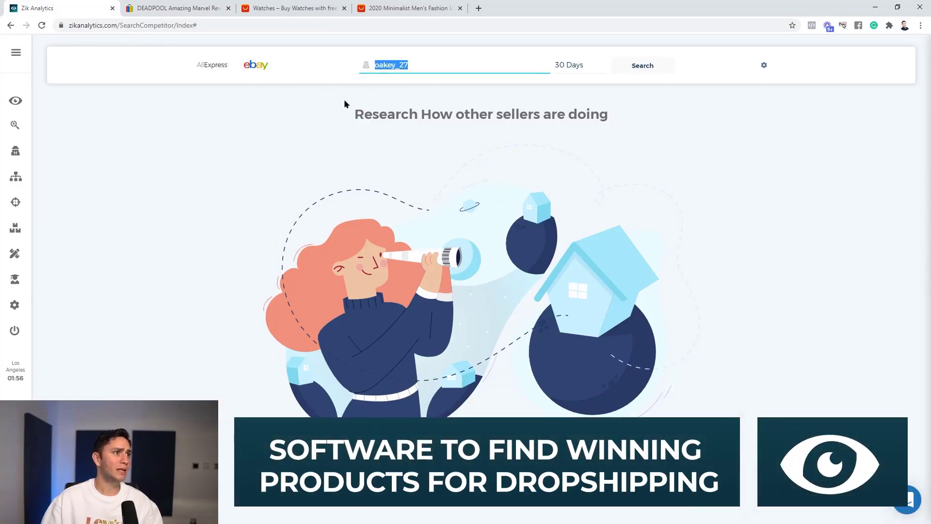
{"action": "left_click", "coordinate": [328, 90]}
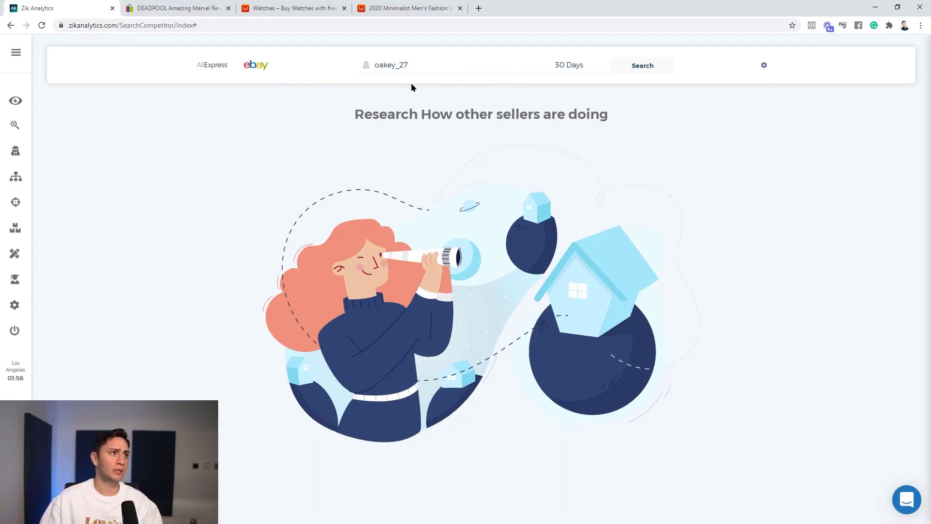
{"action": "left_click_drag", "start_coordinate": [413, 67], "coordinate": [345, 73]}
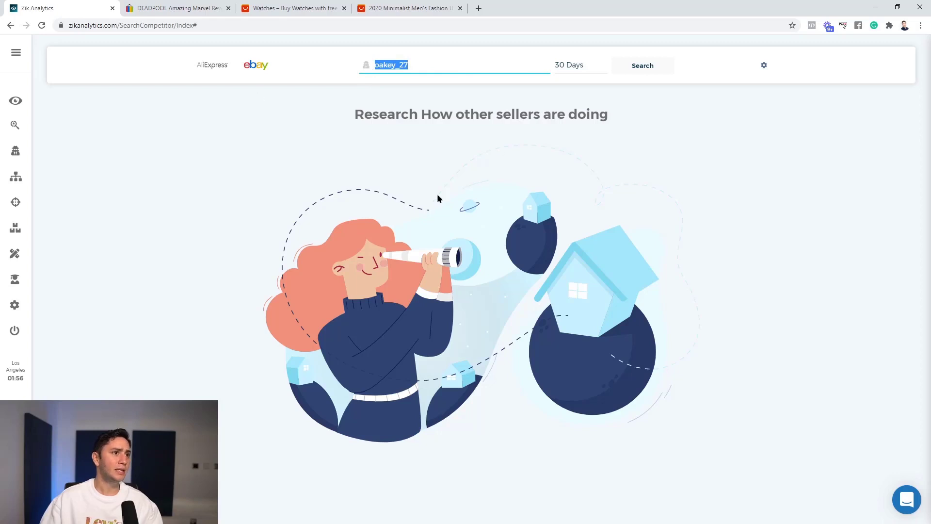
{"action": "left_click", "coordinate": [659, 67]}
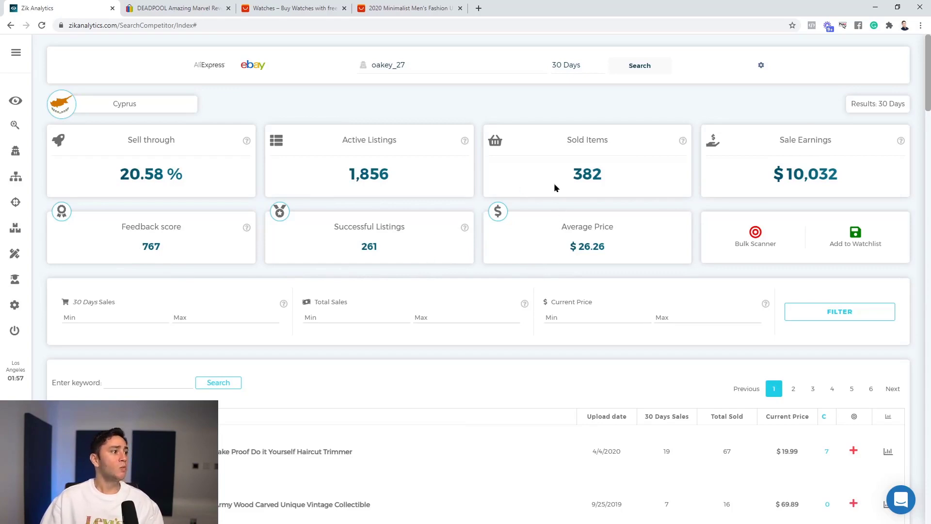
Look up the seller's Trimmer Razor Comb on AliExpress and open the US $2.94 match from BBeauty Daily Store
{"action": "scroll", "coordinate": [561, 166], "scroll_direction": "down", "scroll_amount": 4}
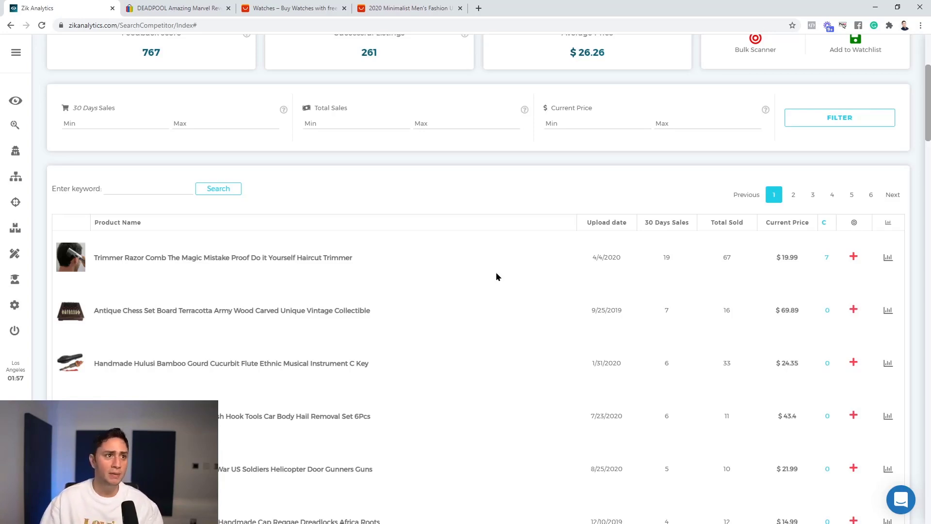
{"action": "scroll", "coordinate": [517, 275], "scroll_direction": "up", "scroll_amount": 4}
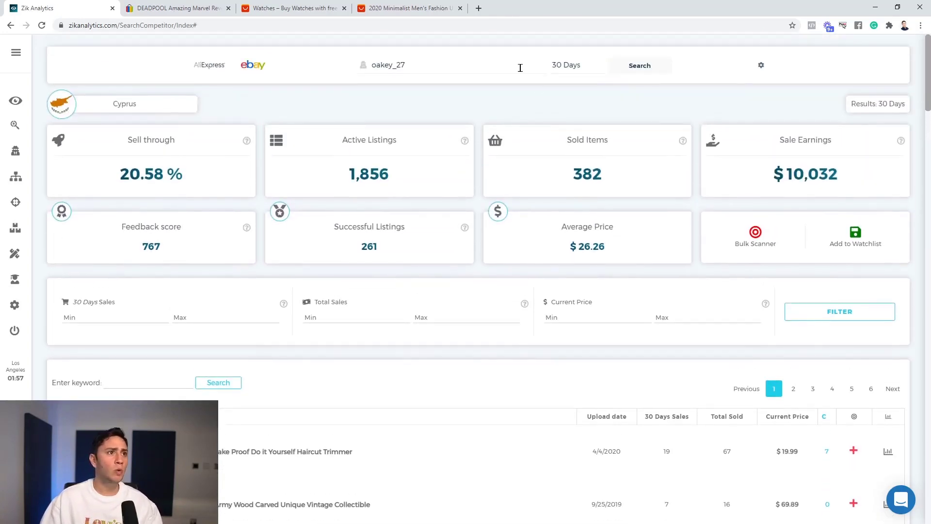
{"action": "scroll", "coordinate": [504, 112], "scroll_direction": "down", "scroll_amount": 6}
{"action": "mouse_move", "coordinate": [66, 281]}
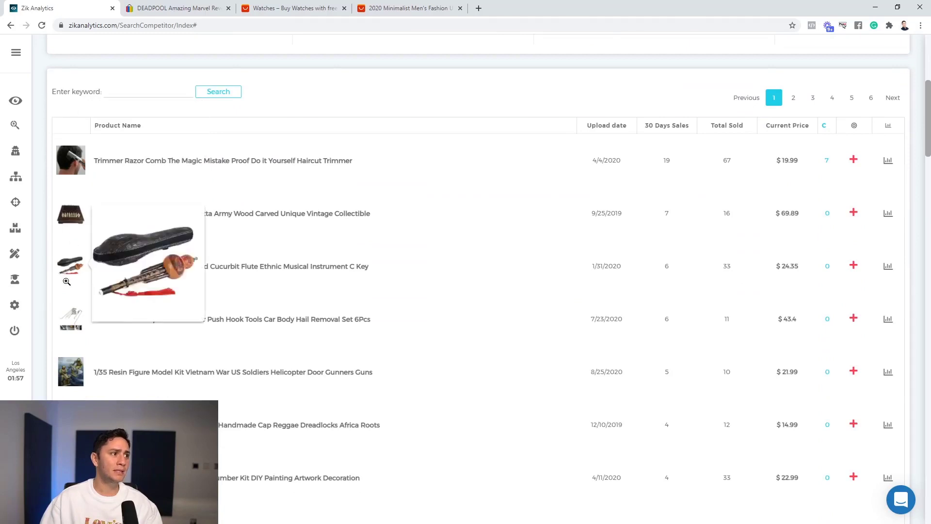
{"action": "scroll", "coordinate": [75, 262], "scroll_direction": "up", "scroll_amount": 2}
{"action": "mouse_move", "coordinate": [73, 261]}
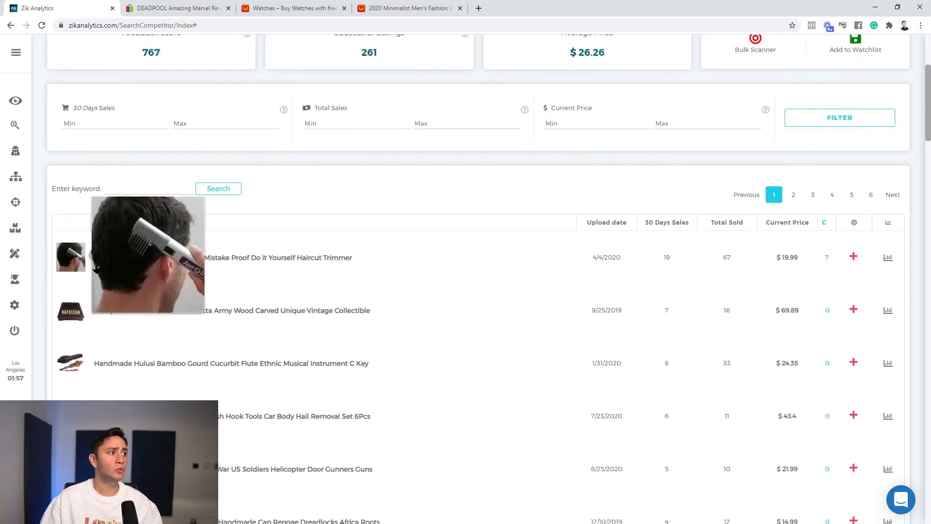
{"action": "left_click", "coordinate": [853, 257]}
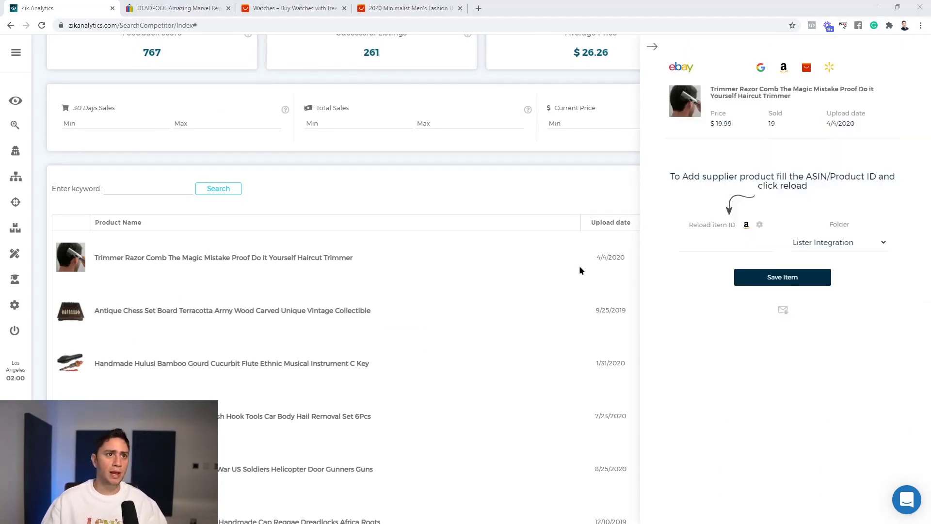
{"action": "left_click", "coordinate": [806, 68]}
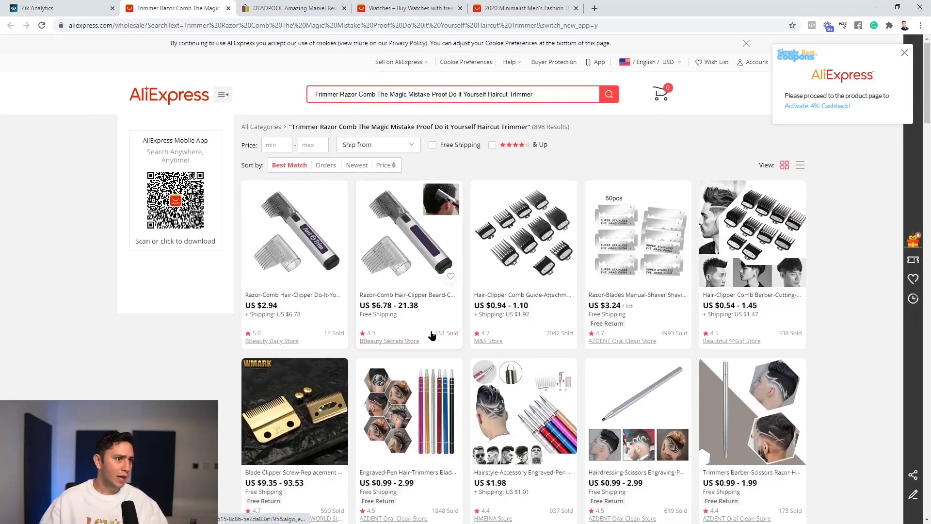
{"action": "left_click", "coordinate": [301, 299]}
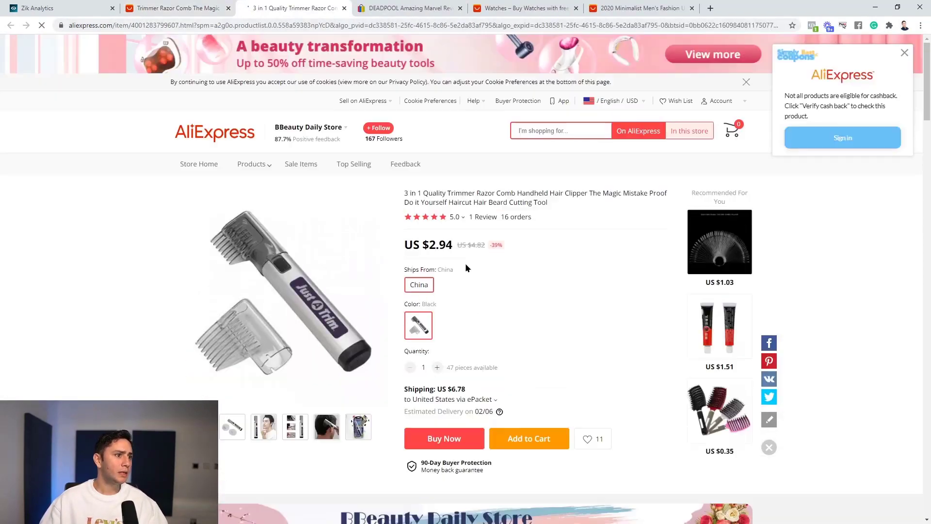
Calculate the trimmer's supplier cost in the calculator by adding the 6.78 shipping to the 2.94 product price
{"action": "left_click_drag", "start_coordinate": [429, 245], "coordinate": [453, 249]}
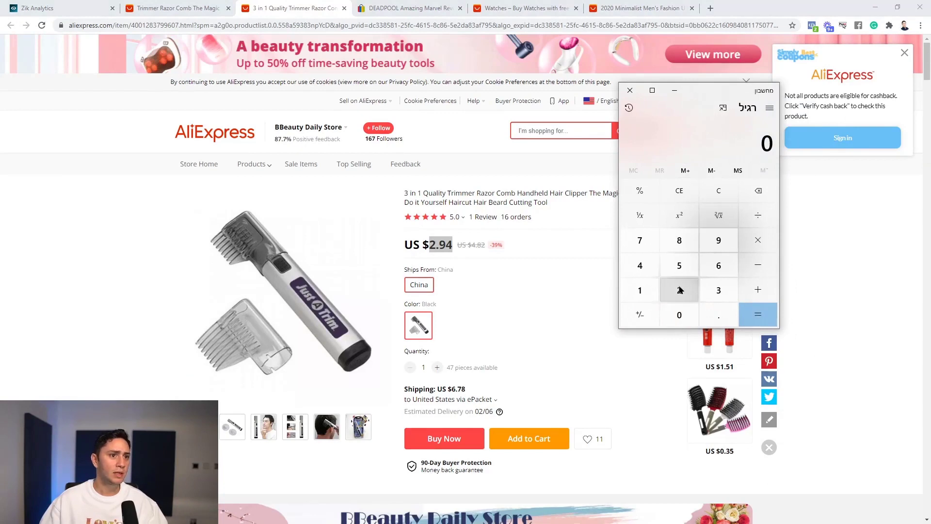
{"action": "left_click", "coordinate": [679, 290]}
{"action": "left_click", "coordinate": [718, 313]}
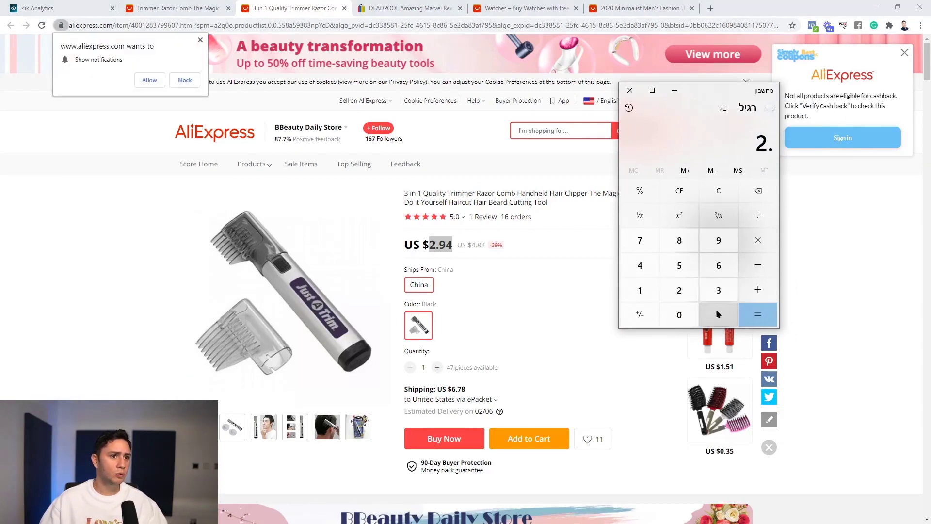
{"action": "left_click", "coordinate": [719, 241]}
{"action": "left_click", "coordinate": [641, 266]}
{"action": "left_click", "coordinate": [758, 289]}
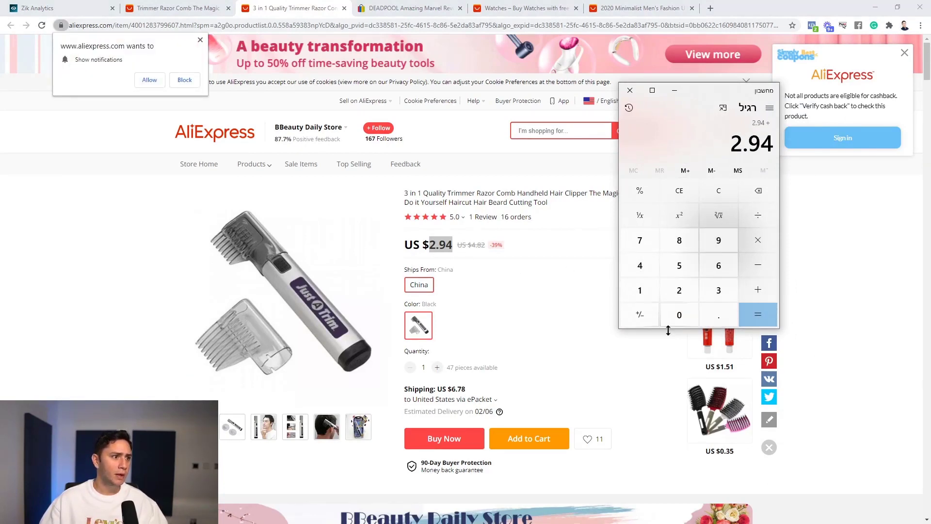
{"action": "left_click", "coordinate": [719, 265]}
{"action": "left_click", "coordinate": [639, 240]}
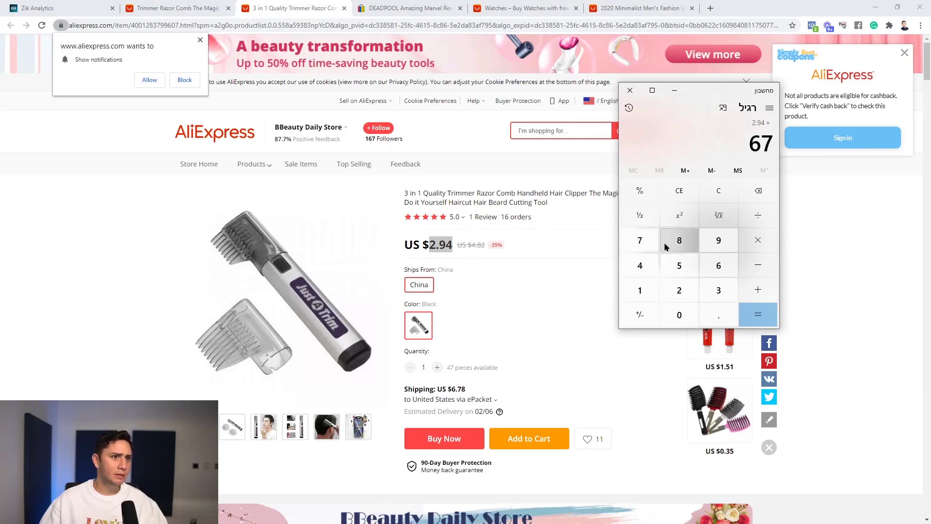
{"action": "left_click", "coordinate": [680, 240]}
{"action": "left_click", "coordinate": [750, 189]}
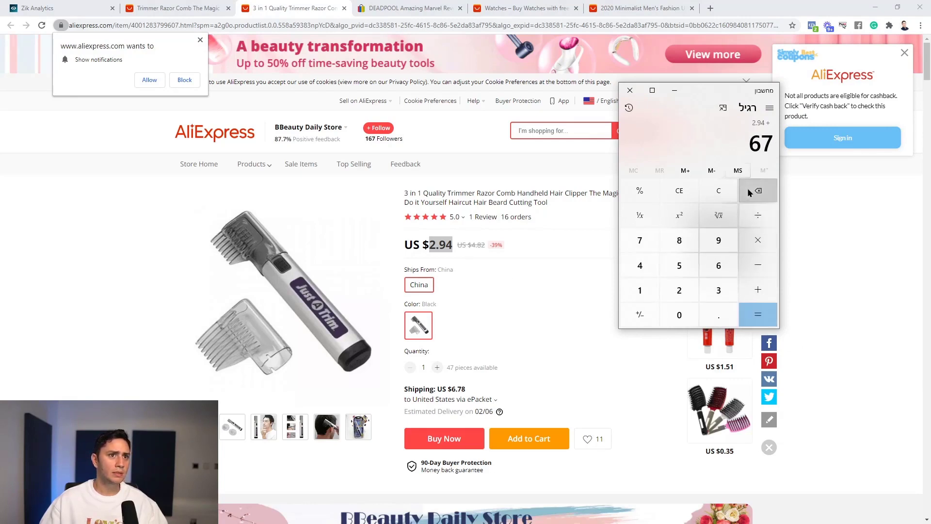
{"action": "left_click", "coordinate": [750, 190]}
{"action": "left_click", "coordinate": [712, 318]}
{"action": "left_click", "coordinate": [640, 240]}
{"action": "left_click", "coordinate": [679, 241]}
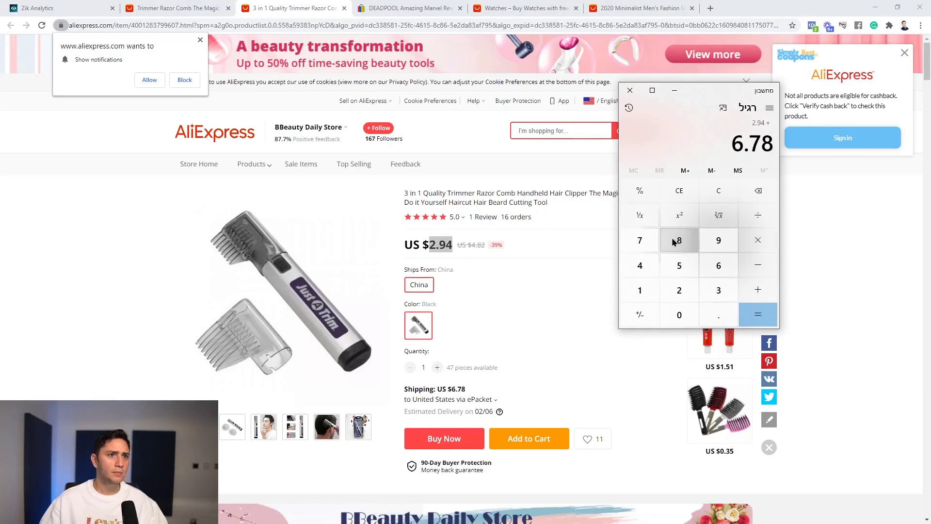
{"action": "left_click", "coordinate": [758, 315]}
Copy the calculated supplier cost and clear the calculator
{"action": "left_click_drag", "start_coordinate": [733, 143], "coordinate": [778, 145]}
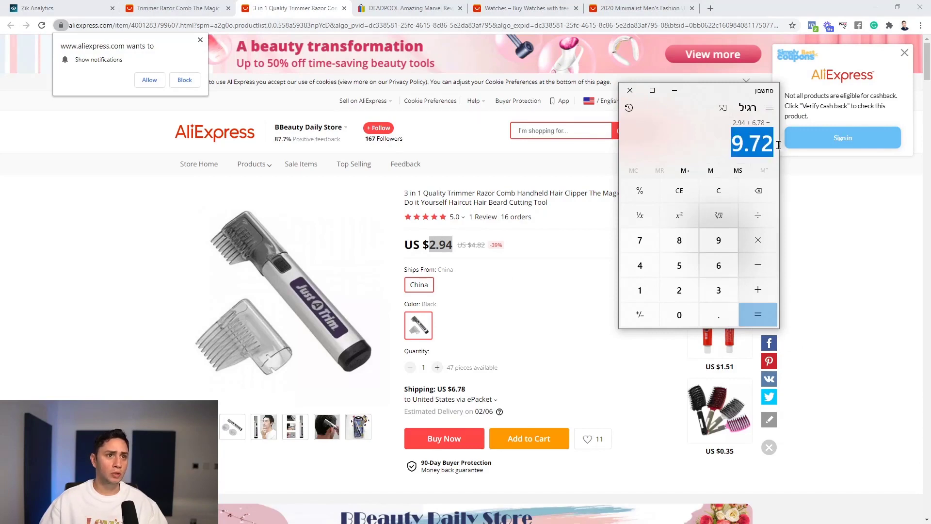
{"action": "right_click", "coordinate": [758, 147]}
{"action": "left_click", "coordinate": [769, 150]}
{"action": "right_click", "coordinate": [754, 145]}
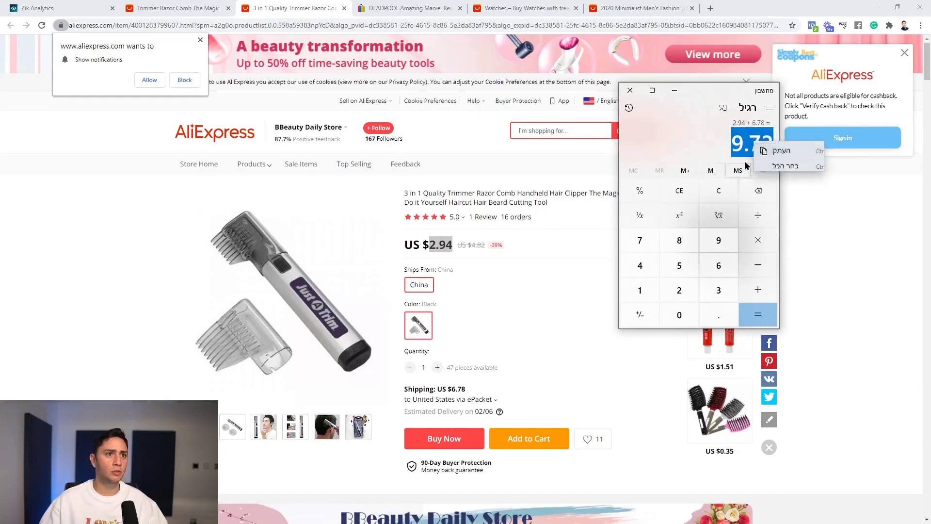
{"action": "left_click", "coordinate": [707, 187]}
Return to Zik Analytics, close the trimmer's supplier details and place the calculator over the seller's product list
{"action": "left_click", "coordinate": [75, 7]}
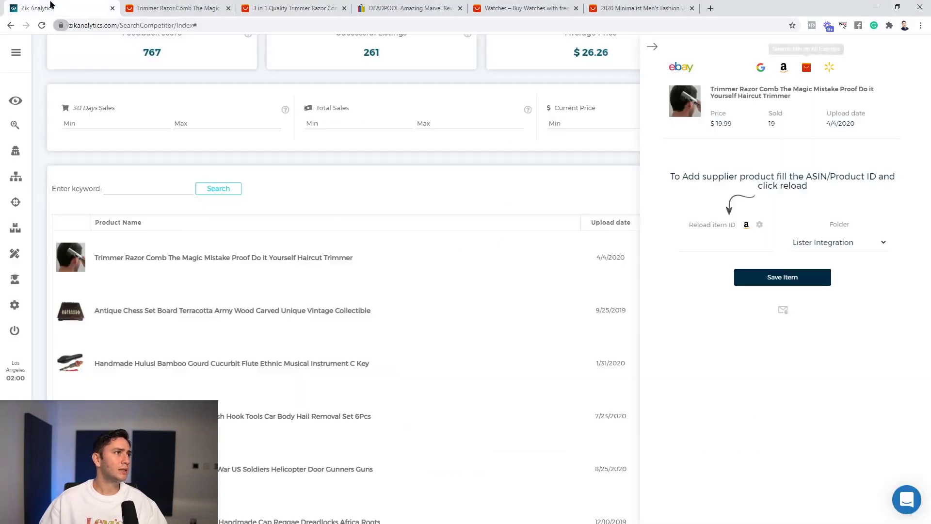
{"action": "left_click", "coordinate": [652, 46]}
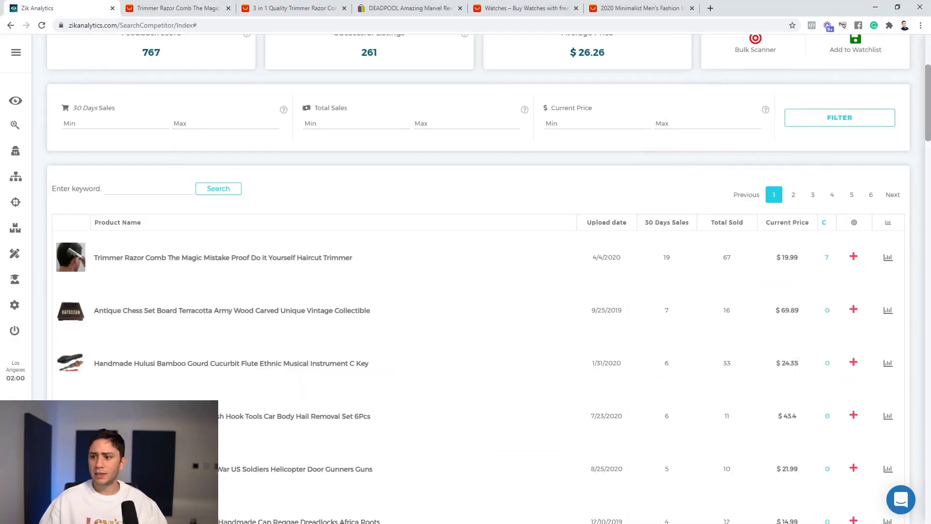
{"action": "key", "text": "alt+Tab"}
{"action": "left_click_drag", "start_coordinate": [703, 96], "coordinate": [558, 96]}
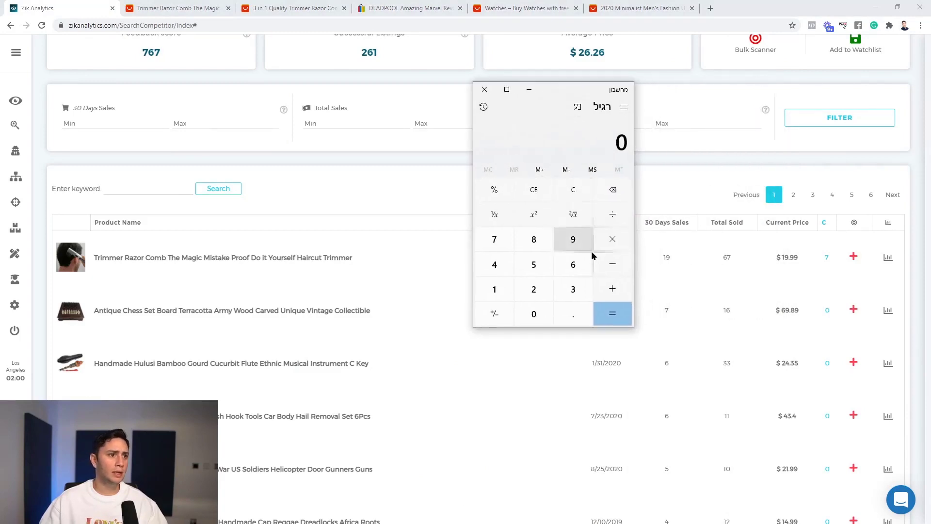
Enter 19.199 as the selling price in the calculator and deduct 14% from it
{"action": "left_click", "coordinate": [492, 289]}
{"action": "left_click", "coordinate": [565, 240]}
{"action": "left_click", "coordinate": [573, 315]}
{"action": "left_click", "coordinate": [495, 289]}
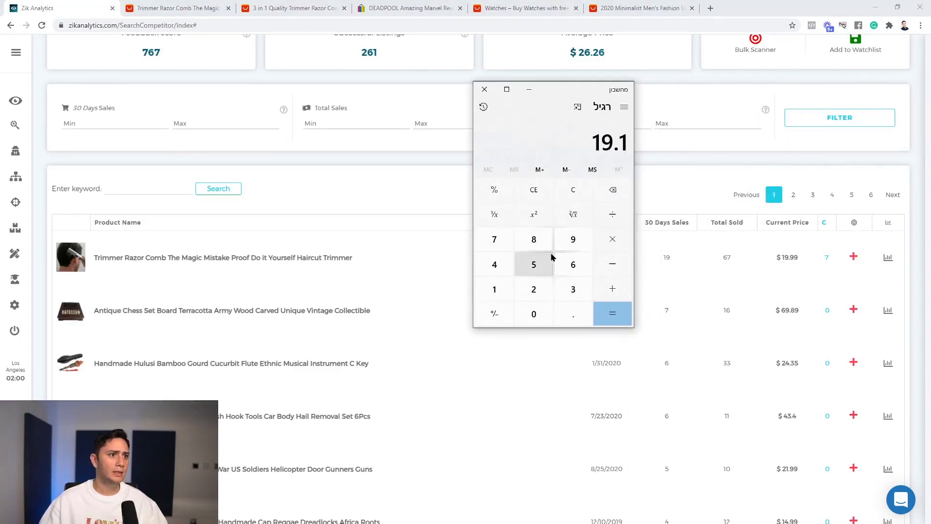
{"action": "left_click", "coordinate": [564, 239]}
{"action": "left_click", "coordinate": [564, 239]}
{"action": "left_click", "coordinate": [613, 264]}
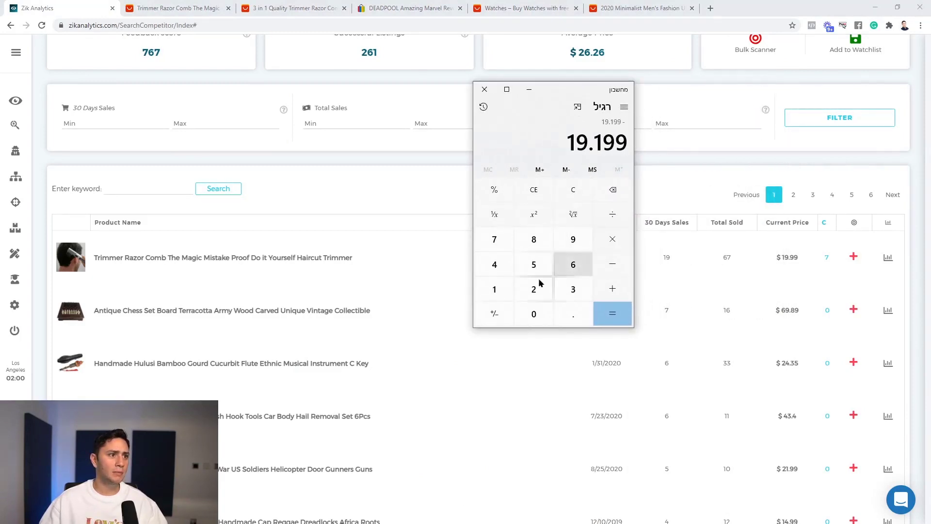
{"action": "left_click", "coordinate": [495, 289]}
{"action": "left_click", "coordinate": [494, 265]}
{"action": "left_click", "coordinate": [494, 189]}
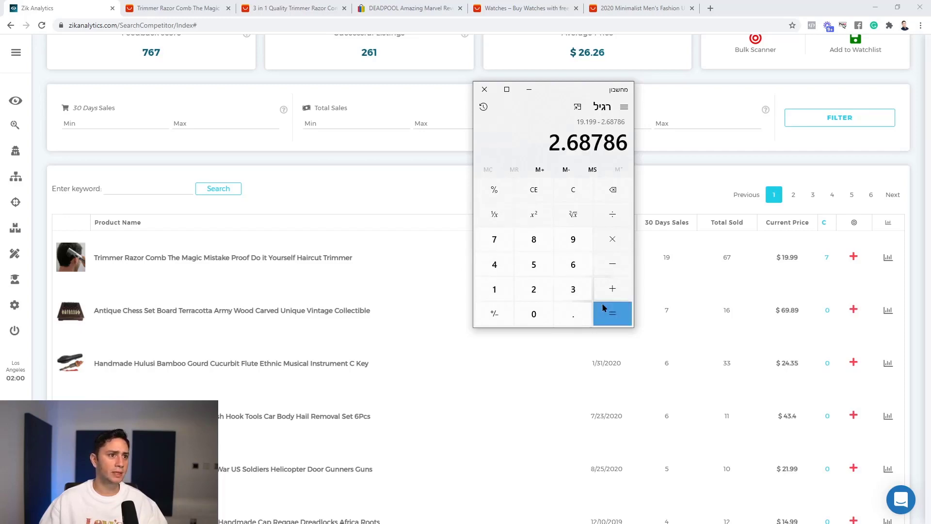
{"action": "left_click", "coordinate": [612, 313]}
Subtract 0.3 and the 9.72 supplier cost from the remaining amount to get the profit per sale
{"action": "left_click", "coordinate": [610, 268]}
{"action": "left_click", "coordinate": [533, 314]}
{"action": "left_click", "coordinate": [573, 314]}
{"action": "left_click", "coordinate": [573, 290]}
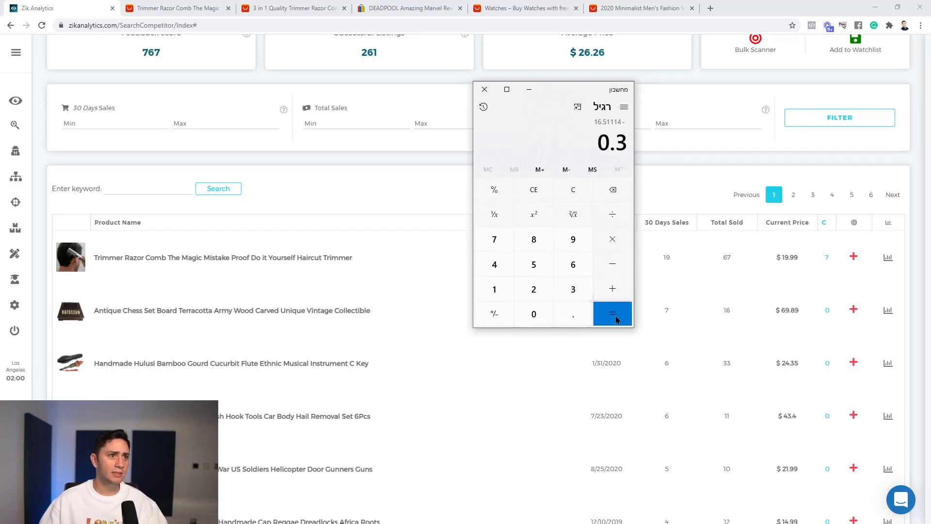
{"action": "left_click", "coordinate": [612, 314]}
{"action": "left_click", "coordinate": [607, 264]}
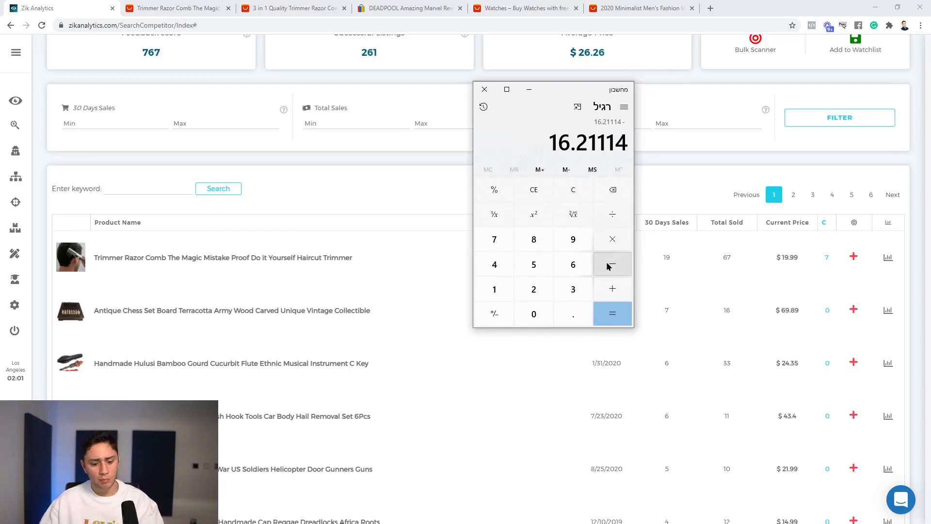
{"action": "type", "text": "9.72"}
{"action": "left_click", "coordinate": [613, 315]}
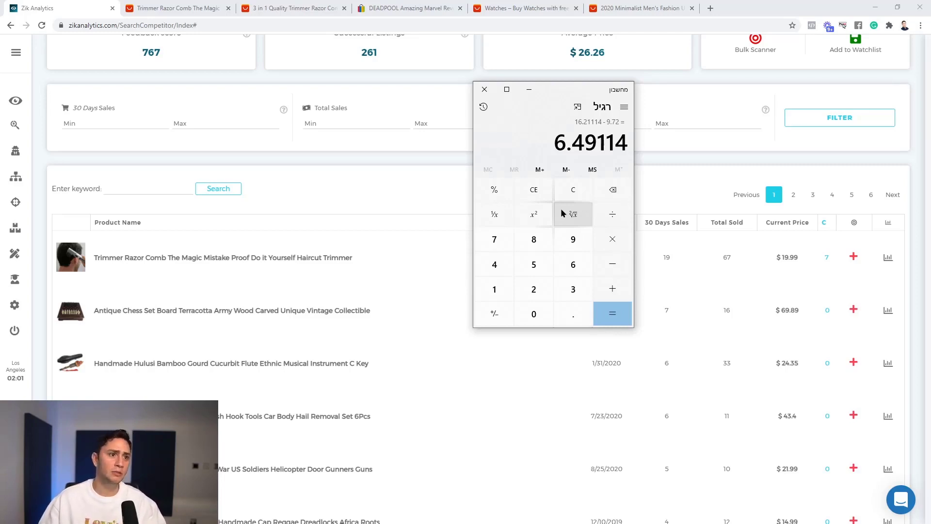
Uncover the trimmer's 30-day sales figure and multiply the profit per sale by 19
{"action": "left_click_drag", "start_coordinate": [561, 89], "coordinate": [431, 94]}
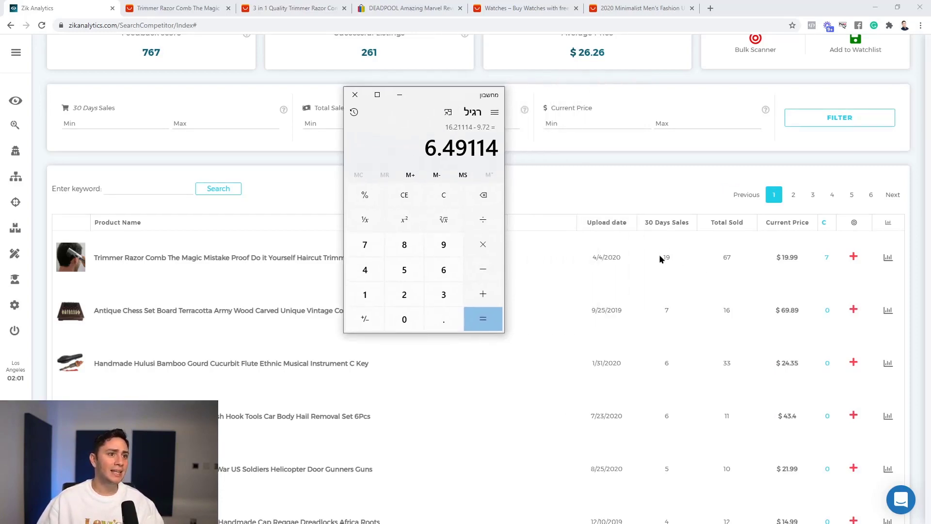
{"action": "left_click", "coordinate": [483, 244]}
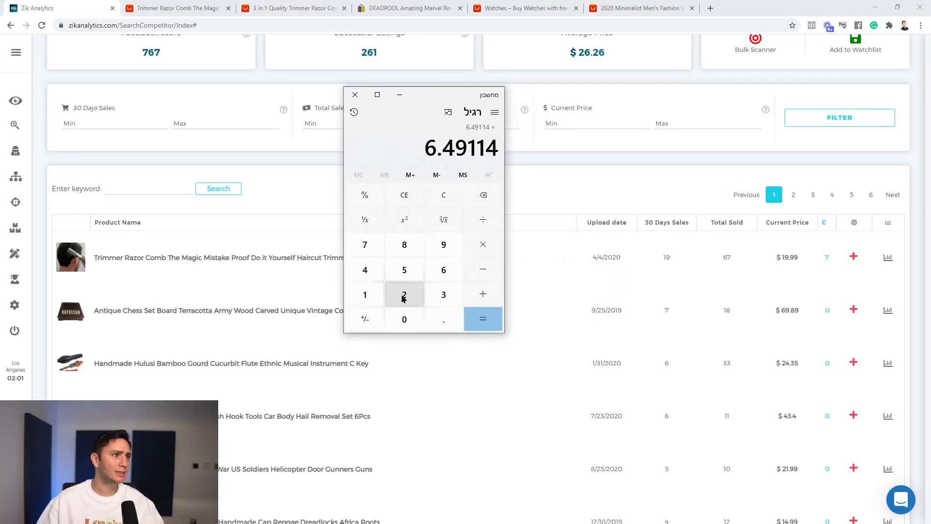
{"action": "left_click", "coordinate": [365, 294]}
{"action": "left_click", "coordinate": [444, 244]}
{"action": "left_click", "coordinate": [483, 319]}
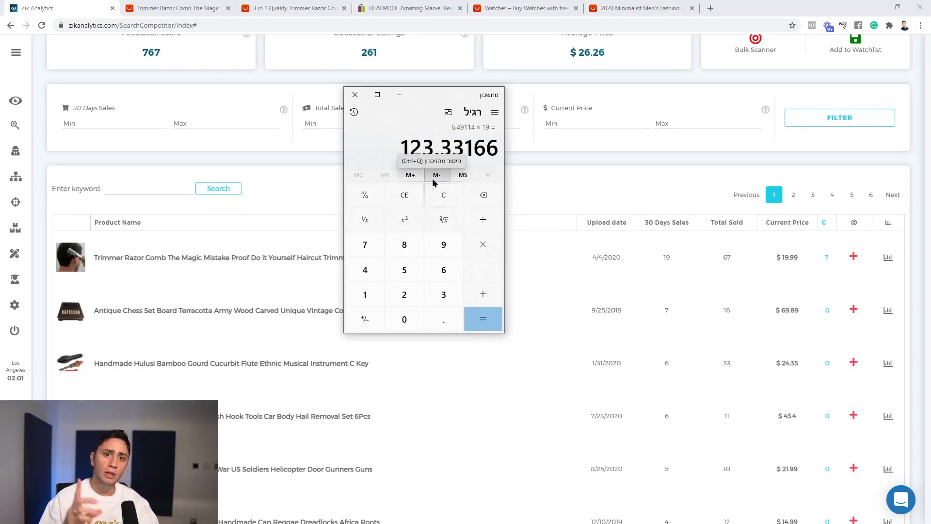
Browse the seller's other products and minimize the calculator
{"action": "scroll", "coordinate": [253, 306], "scroll_direction": "down", "scroll_amount": 4}
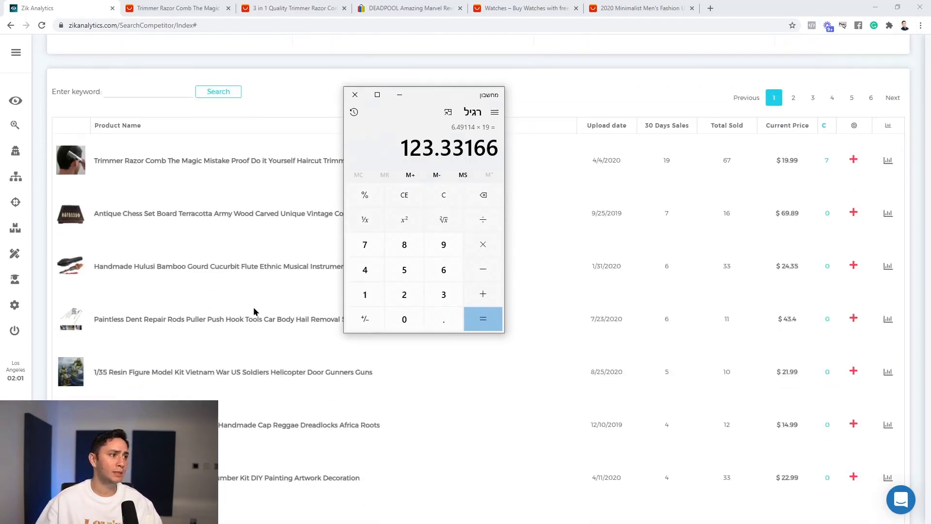
{"action": "scroll", "coordinate": [306, 186], "scroll_direction": "up", "scroll_amount": 5}
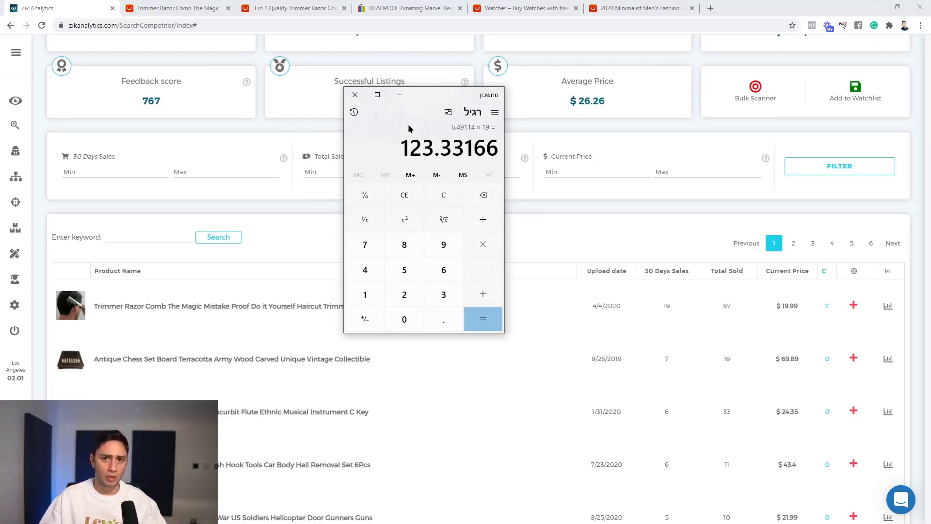
{"action": "left_click", "coordinate": [401, 95]}
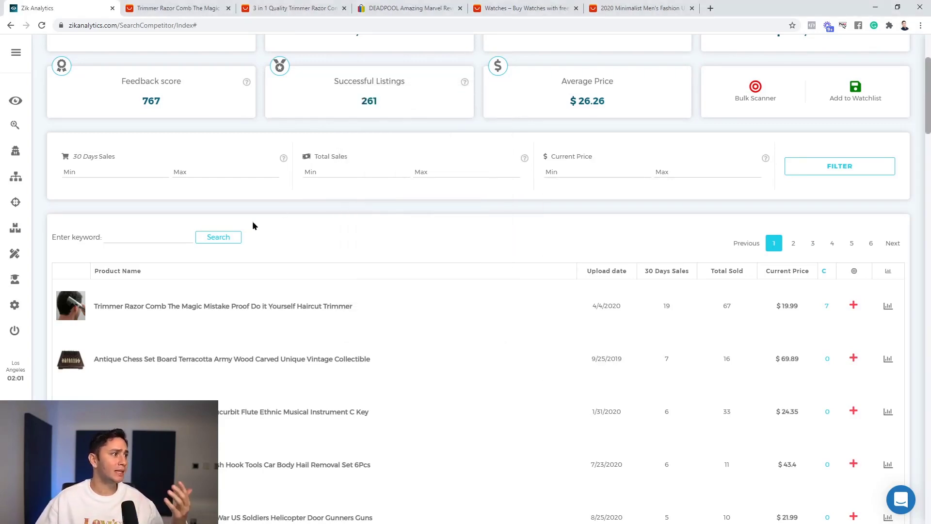
Scan the title of the best-selling haircut trimmer and switch to the resulting product search
{"action": "scroll", "coordinate": [210, 267], "scroll_direction": "up", "scroll_amount": 3}
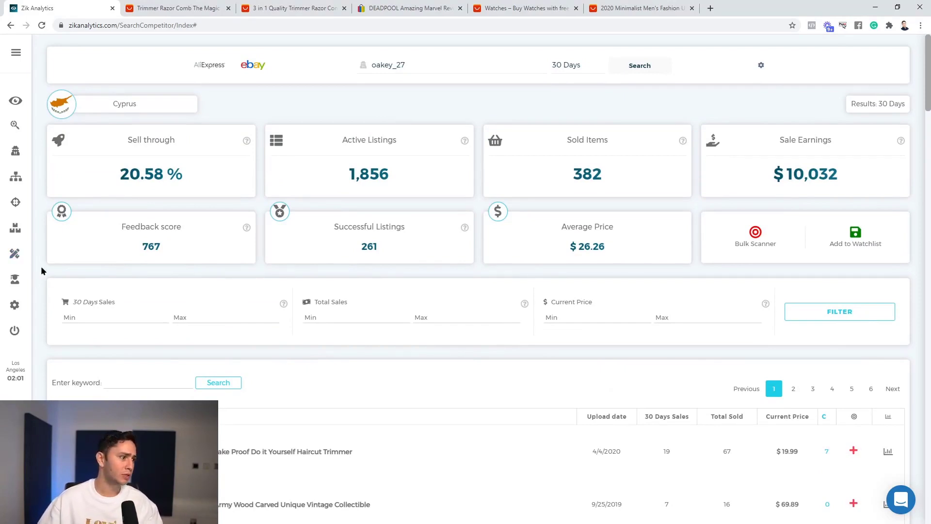
{"action": "scroll", "coordinate": [41, 266], "scroll_direction": "down", "scroll_amount": 2}
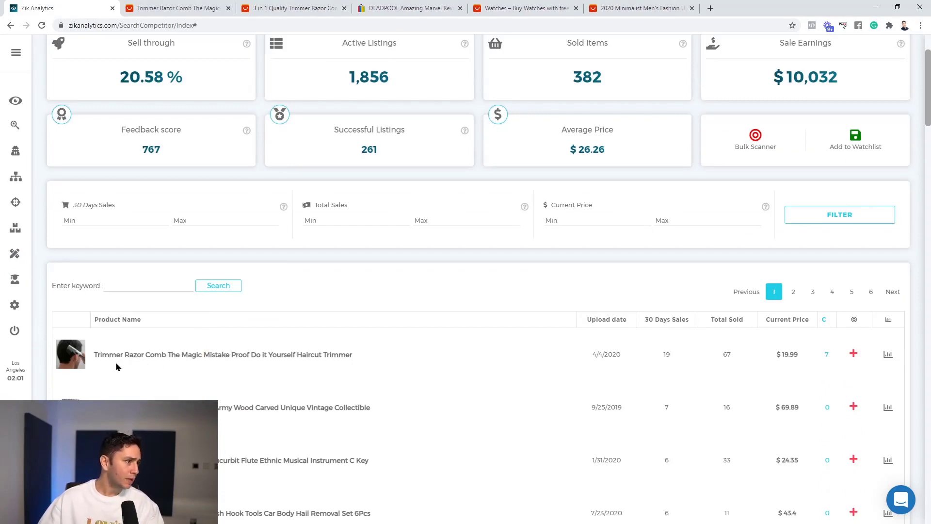
{"action": "left_click", "coordinate": [888, 354]}
{"action": "left_click", "coordinate": [214, 8]}
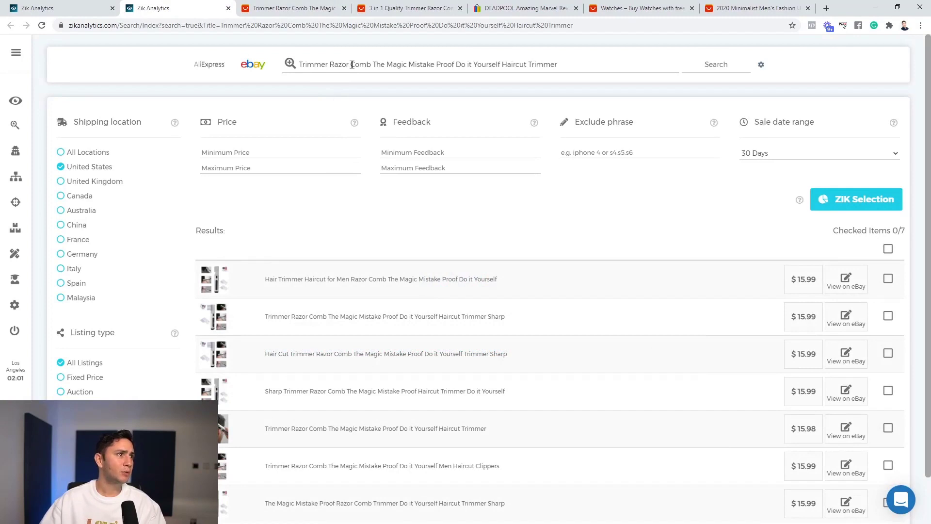
Shorten the product search phrase to "Trimmer Razor" and set the shipping location to All Locations
{"action": "left_click_drag", "start_coordinate": [352, 64], "coordinate": [662, 59]}
{"action": "key", "text": "BackSpace"}
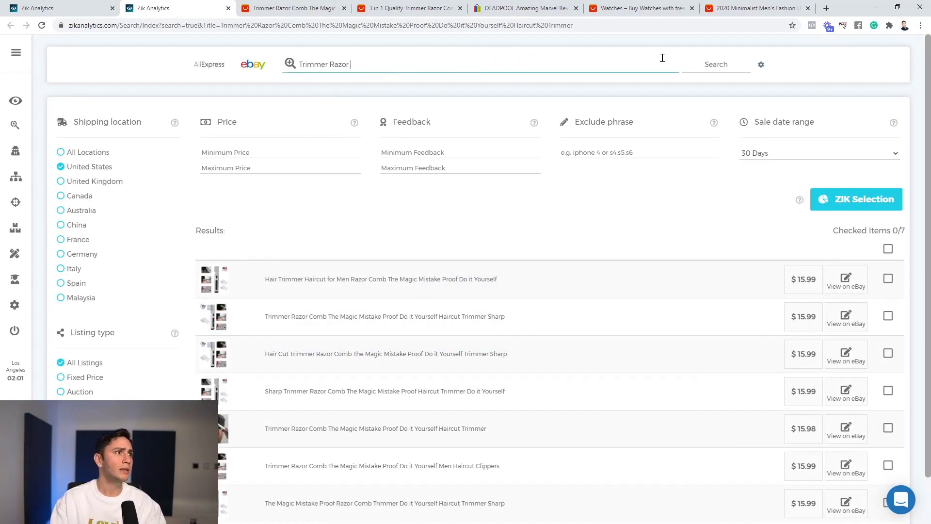
{"action": "right_click", "coordinate": [632, 36]}
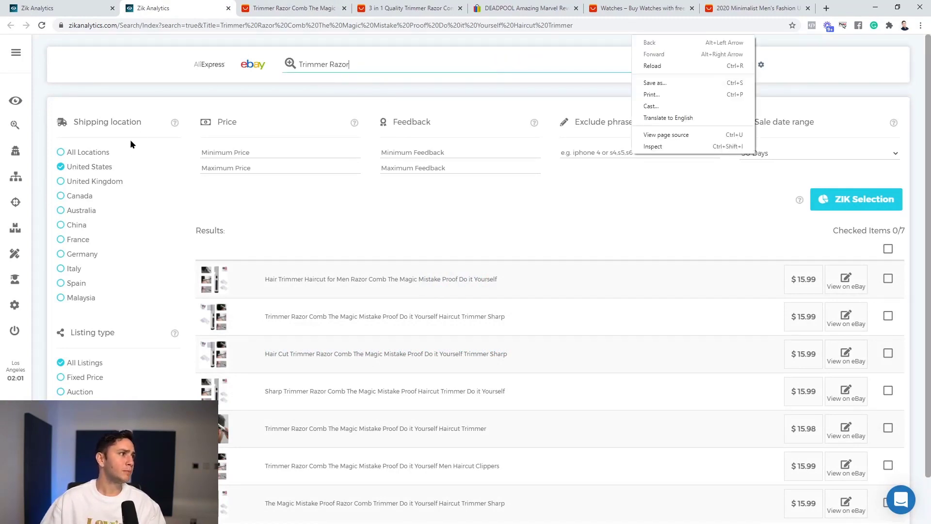
{"action": "left_click", "coordinate": [130, 142]}
{"action": "left_click", "coordinate": [106, 153]}
Run the product search and analyze all of its results with ZIK Selection
{"action": "left_click", "coordinate": [700, 63]}
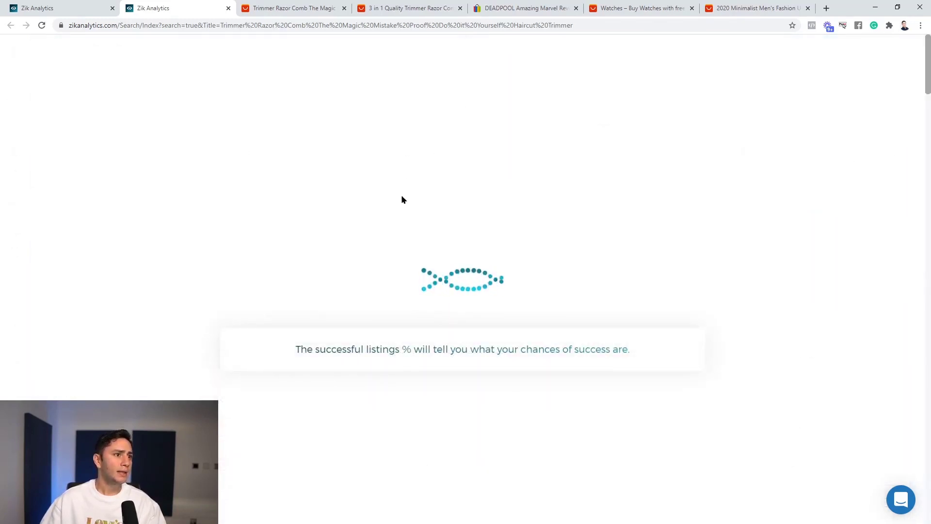
{"action": "left_click", "coordinate": [888, 249]}
{"action": "left_click", "coordinate": [875, 208]}
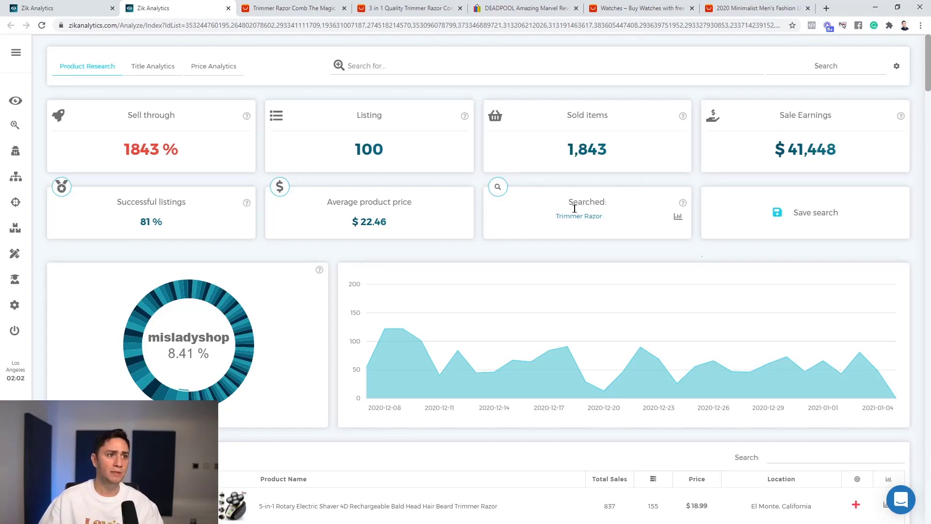
Examine the average product price and the competing sellers' listings in the trimmer razor analysis
{"action": "left_click_drag", "start_coordinate": [348, 218], "coordinate": [383, 224]}
{"action": "left_click", "coordinate": [391, 221]}
{"action": "double_click", "coordinate": [383, 221]}
{"action": "key", "text": "ctrl+shift+Tab"}
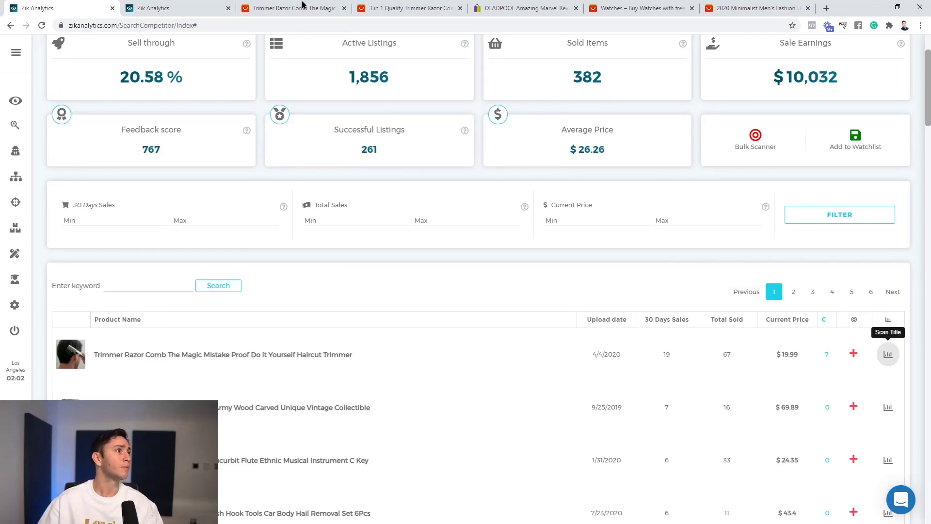
{"action": "key", "text": "ctrl+Tab"}
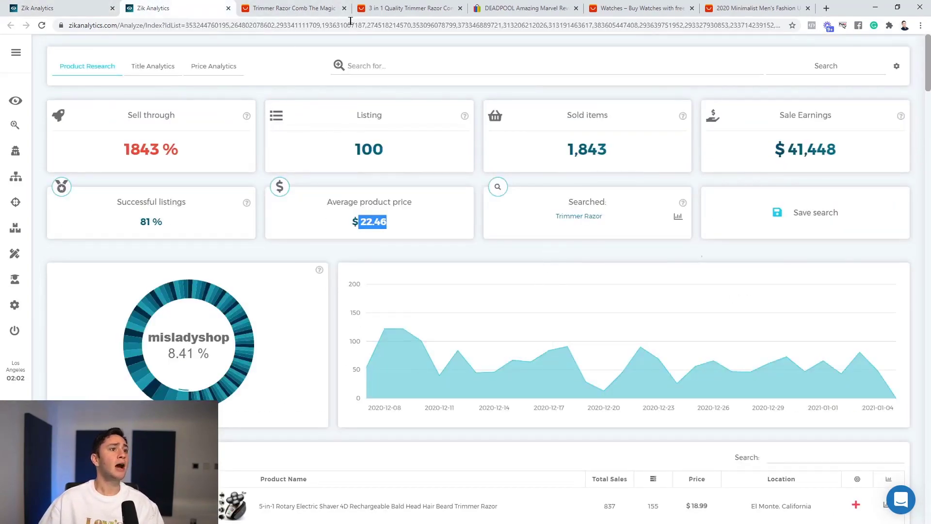
{"action": "left_click", "coordinate": [530, 254]}
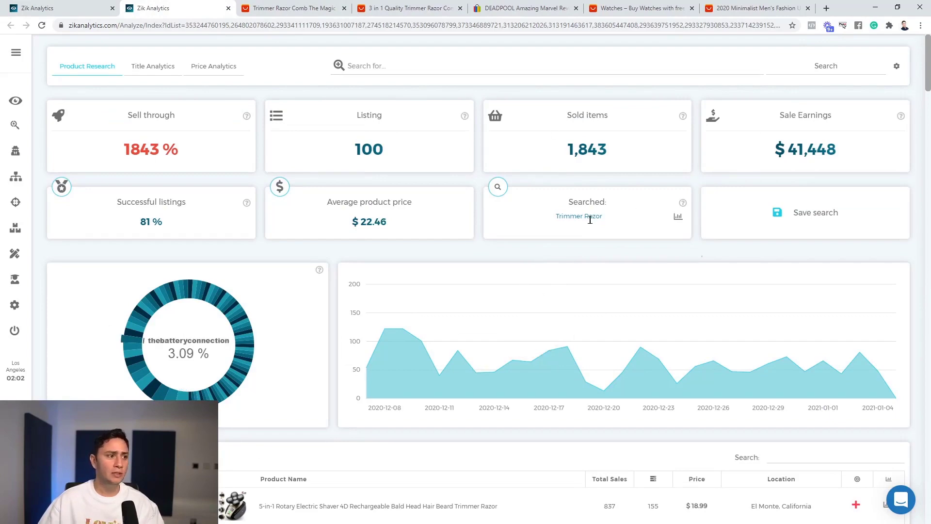
{"action": "scroll", "coordinate": [278, 303], "scroll_direction": "down", "scroll_amount": 4}
{"action": "mouse_move", "coordinate": [241, 356]}
{"action": "scroll", "coordinate": [241, 357], "scroll_direction": "down", "scroll_amount": 2}
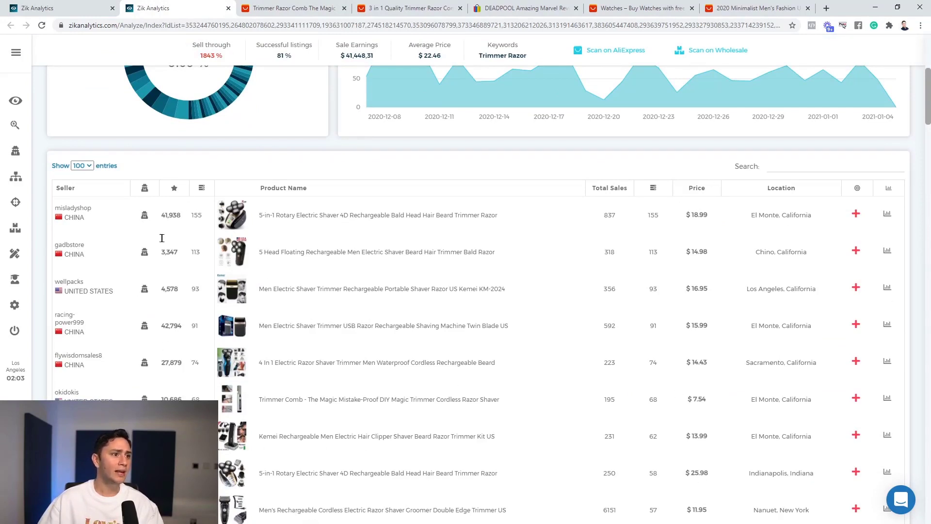
{"action": "scroll", "coordinate": [478, 348], "scroll_direction": "up", "scroll_amount": 1}
{"action": "scroll", "coordinate": [478, 350], "scroll_direction": "up", "scroll_amount": 10}
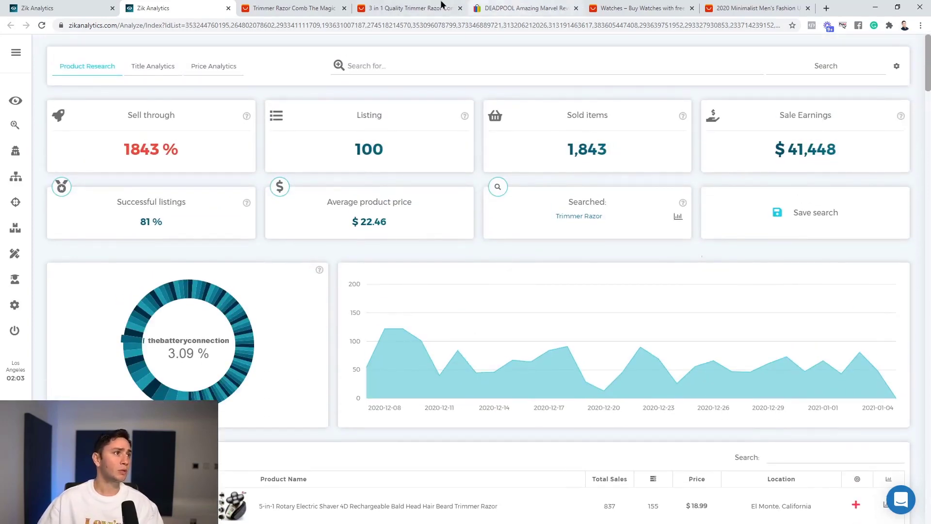
Check the trimmer's AliExpress supplier listing and open the Title Builder in a new tab
{"action": "left_click", "coordinate": [273, 6]}
{"action": "left_click", "coordinate": [370, 5]}
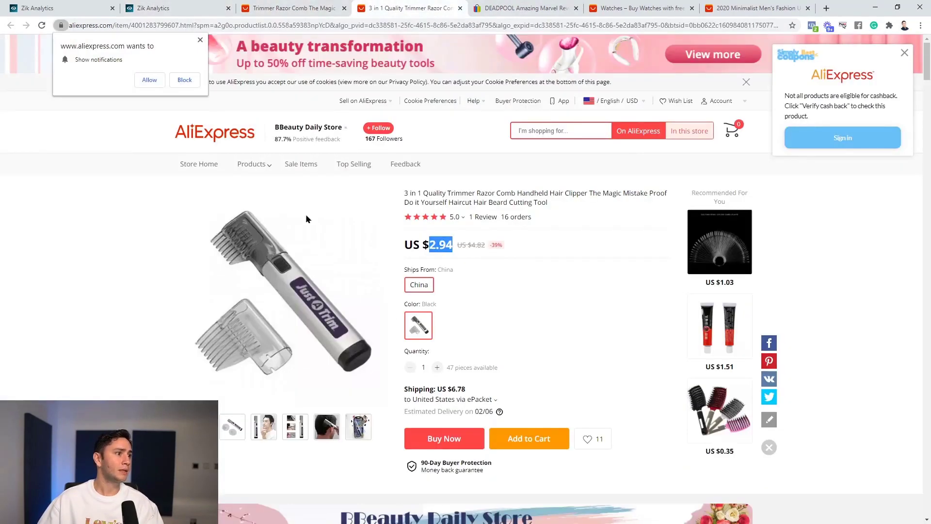
{"action": "left_click", "coordinate": [177, 6]}
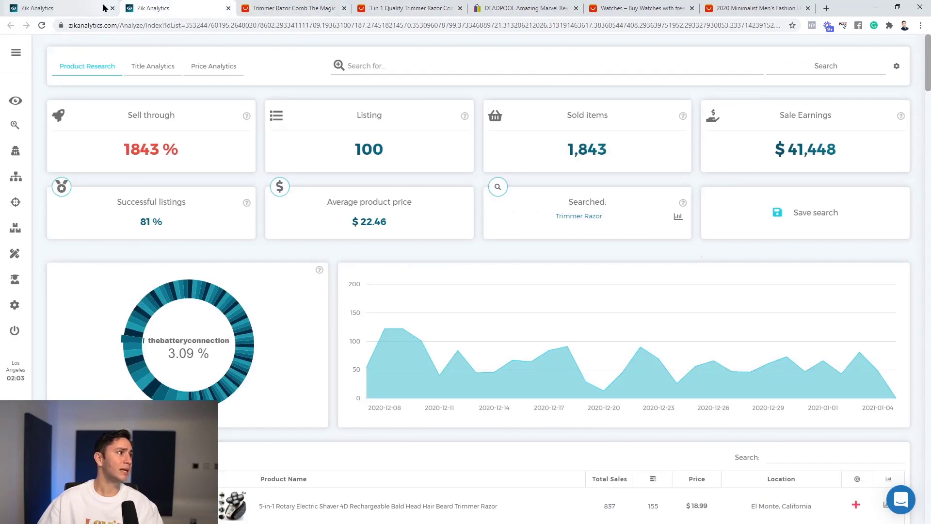
{"action": "left_click", "coordinate": [83, 7]}
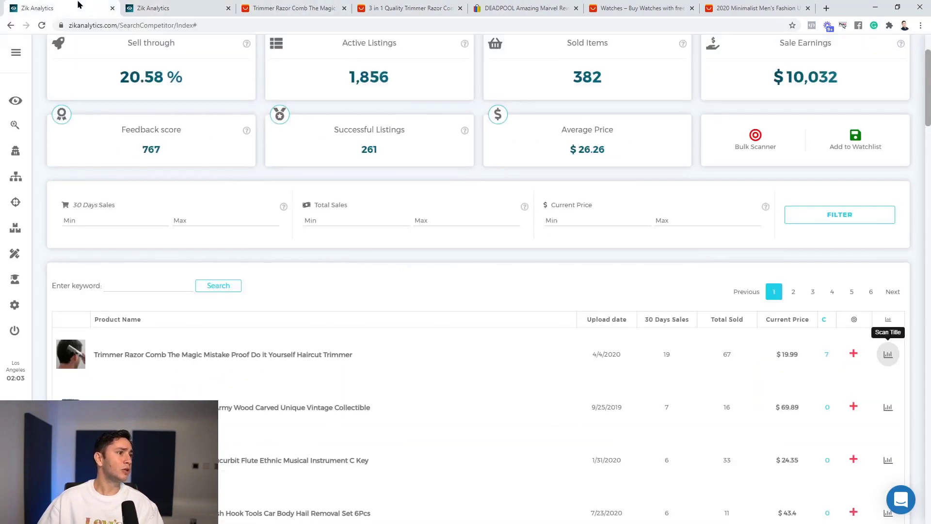
{"action": "right_click", "coordinate": [15, 256]}
{"action": "left_click", "coordinate": [52, 262]}
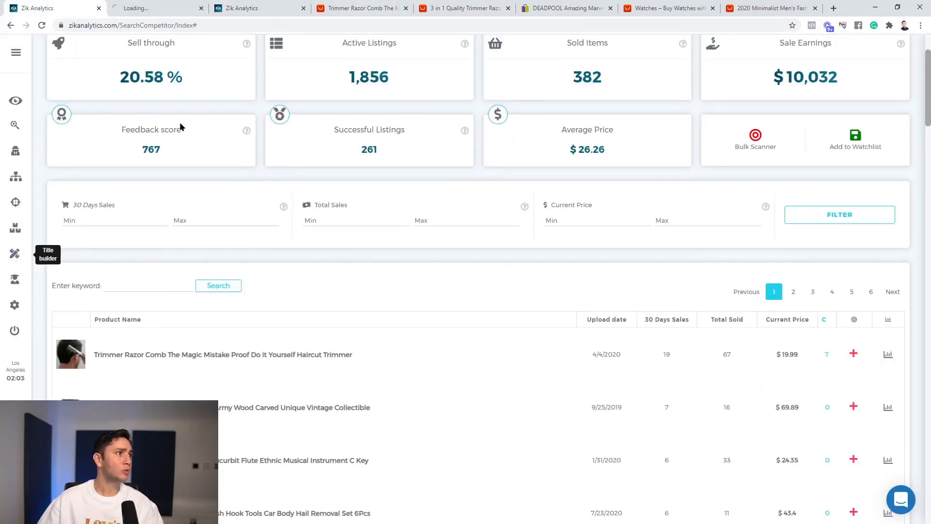
{"action": "left_click", "coordinate": [164, 7]}
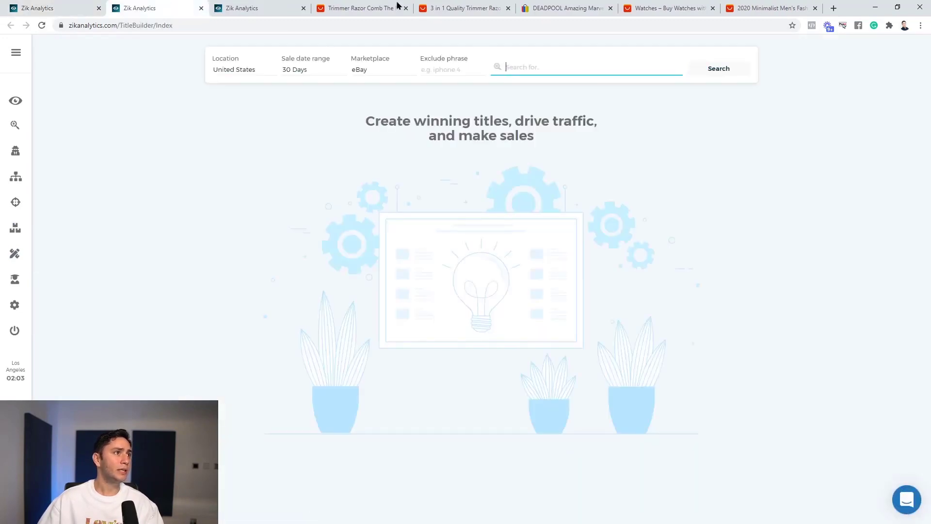
Copy the searched keyword "Trimmer Razor" from the product analysis and search for it in the Title Builder
{"action": "left_click", "coordinate": [247, 8]}
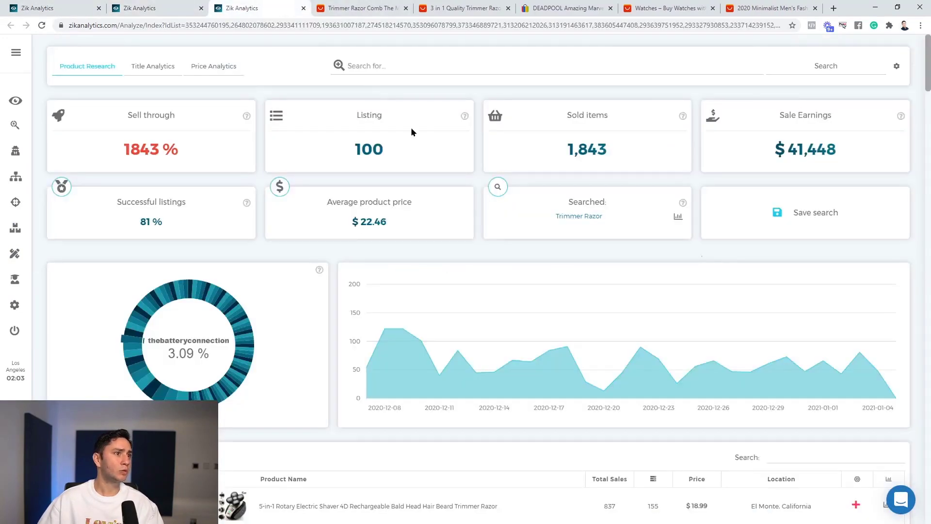
{"action": "triple_click", "coordinate": [553, 219]}
{"action": "key", "text": "ctrl+c"}
{"action": "left_click", "coordinate": [143, 7]}
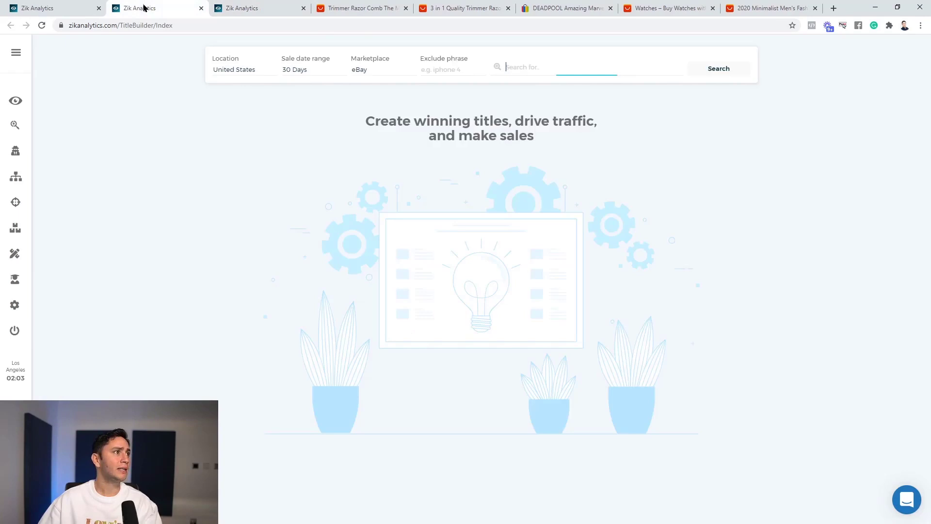
{"action": "left_click", "coordinate": [552, 66]}
{"action": "key", "text": "ctrl+v"}
{"action": "left_click_drag", "start_coordinate": [500, 67], "coordinate": [563, 67]}
{"action": "left_click", "coordinate": [743, 69]}
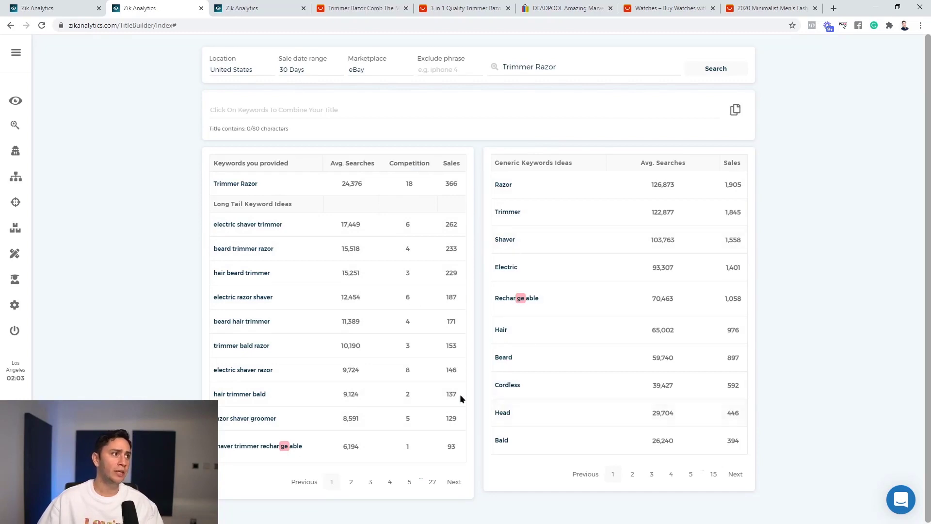
Combine the keywords "beard trimmer razor", "Shaver" and "beard hair trimmer" into a listing title
{"action": "left_click", "coordinate": [231, 253]}
{"action": "left_click", "coordinate": [502, 247]}
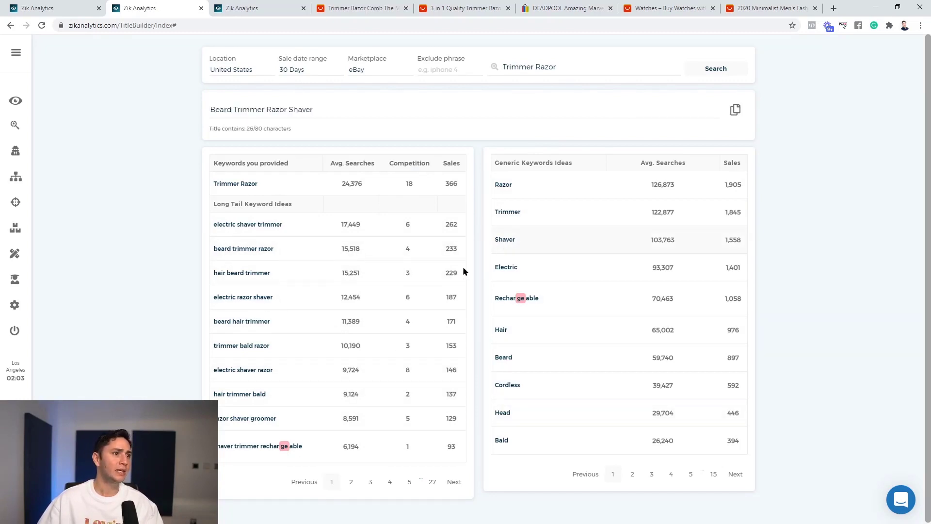
{"action": "left_click", "coordinate": [242, 321]}
Clear the whole combined title in the Title Builder
{"action": "left_click", "coordinate": [437, 117]}
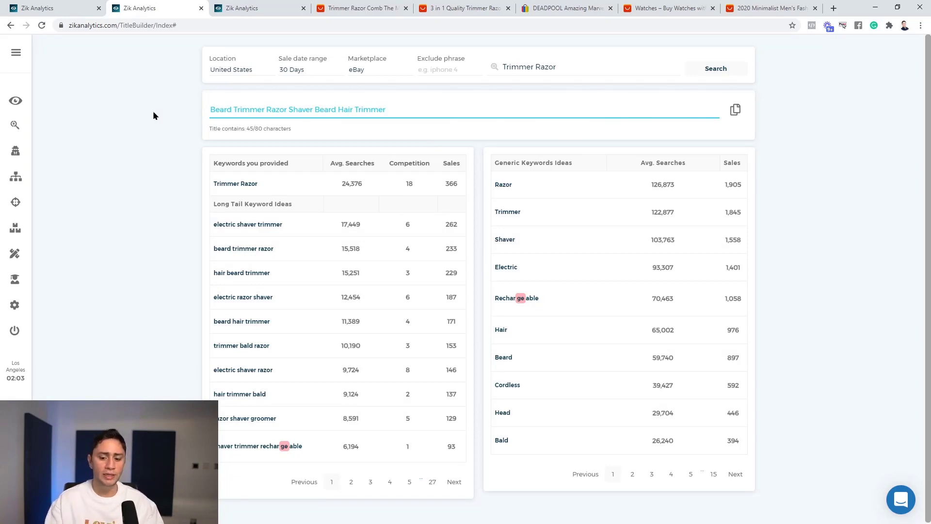
{"action": "key", "text": "ctrl+a"}
{"action": "key", "text": "BackSpace"}
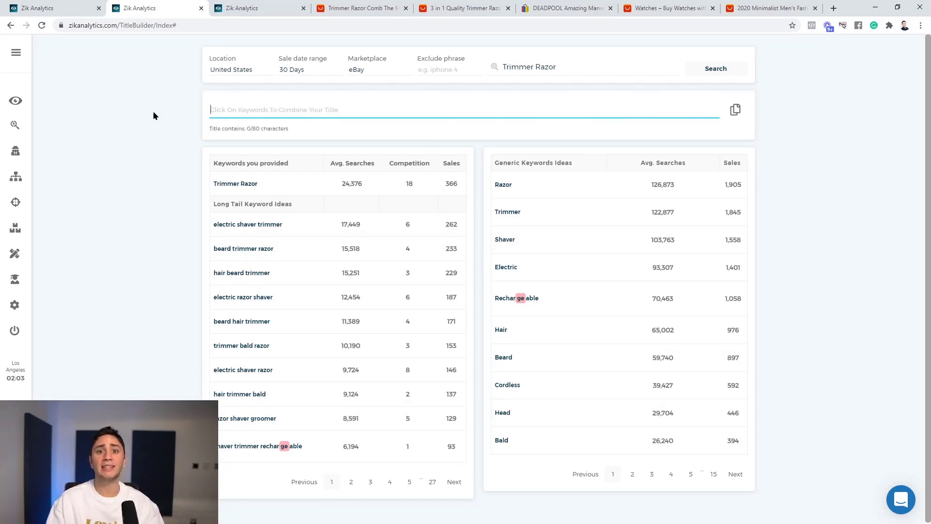